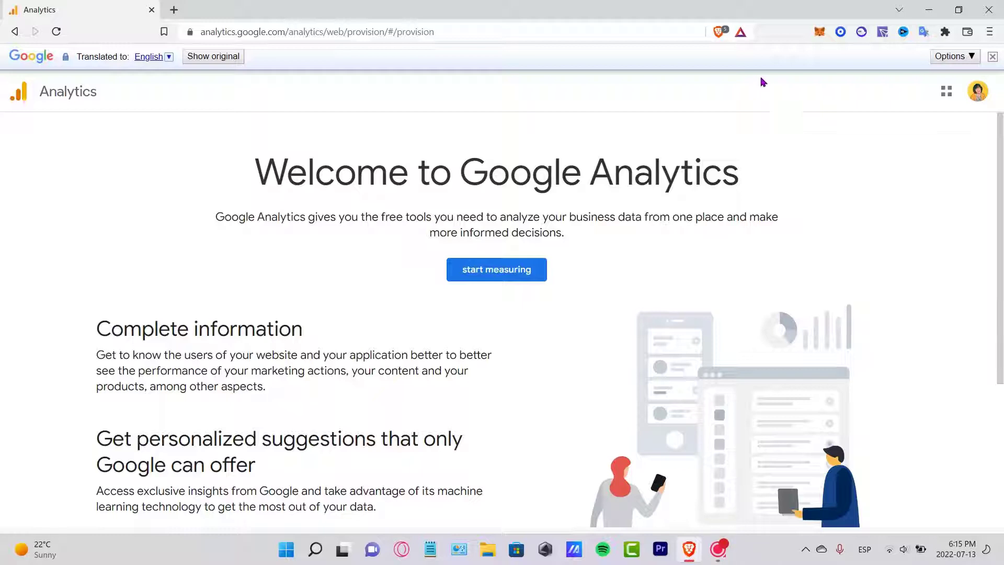
- Start setting up Google Analytics measurement and name the new account "Madstiv"
click(505, 270)
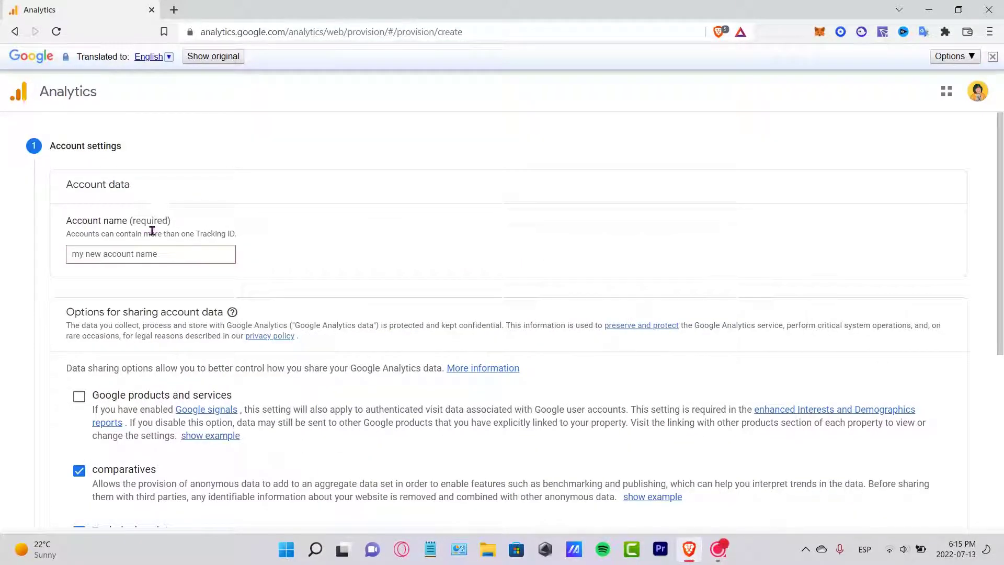
click(201, 254)
text(Madstiv)
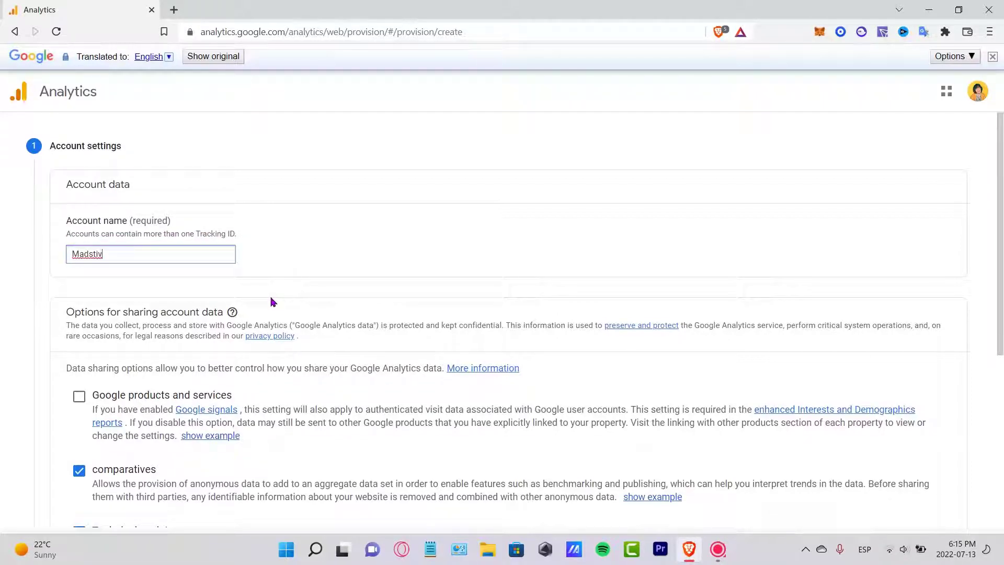
click(269, 255)
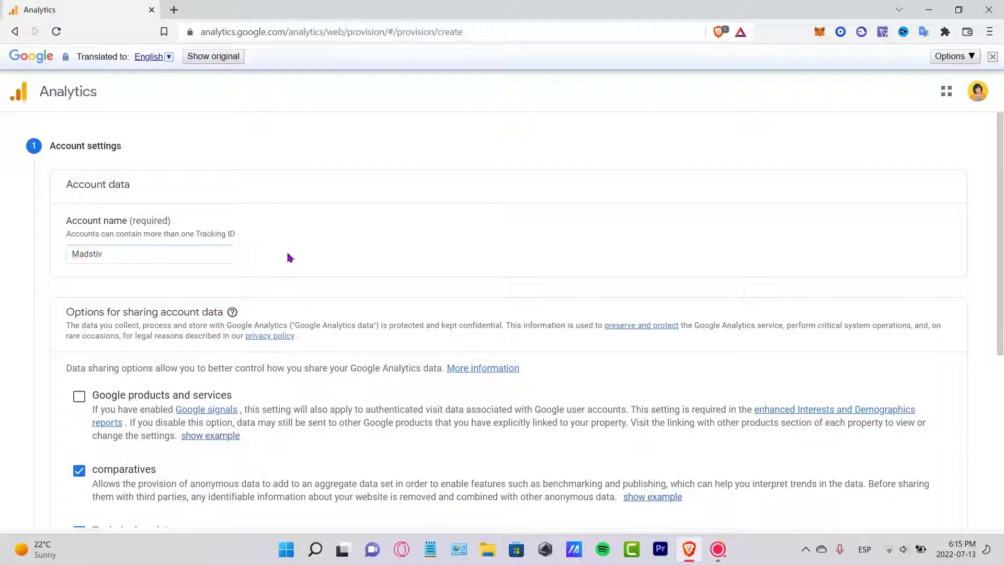
- Enable data sharing with Google products and services for the account and continue to the property settings
scroll(289, 258, down, 3)
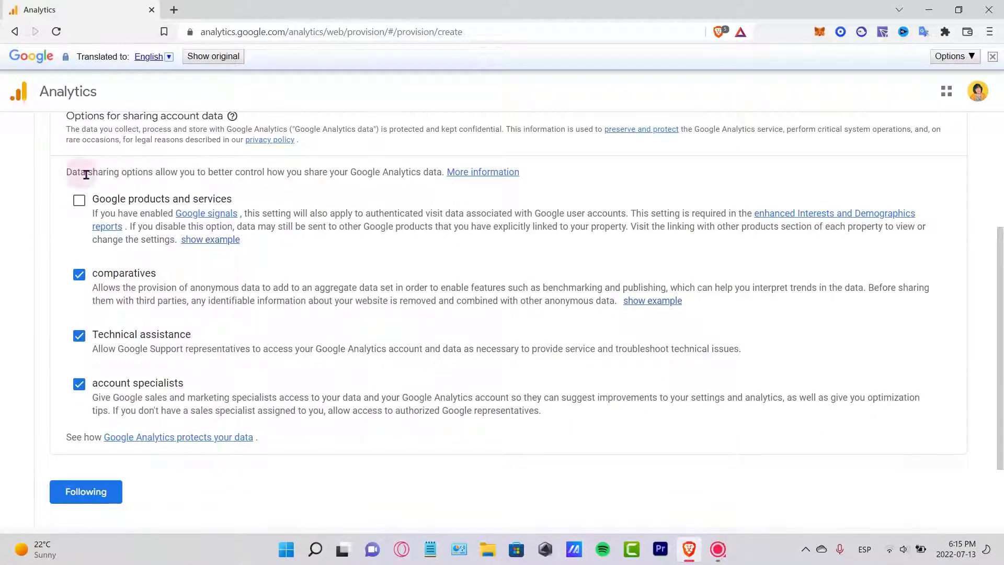
drag(86, 172, 437, 172)
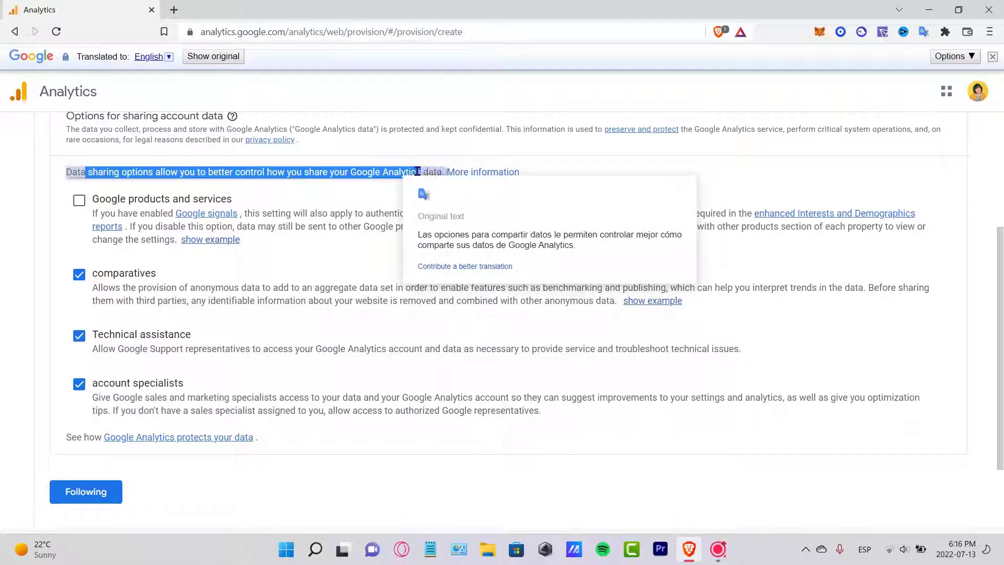
click(321, 191)
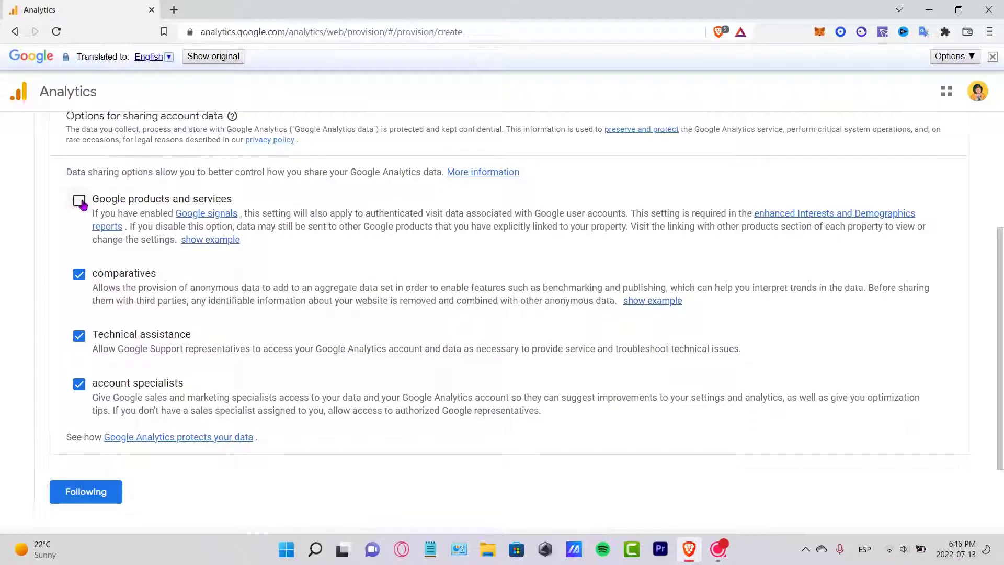
mouse_move(145, 213)
mouse_down()
mouse_move(216, 205)
mouse_move(144, 202)
mouse_up()
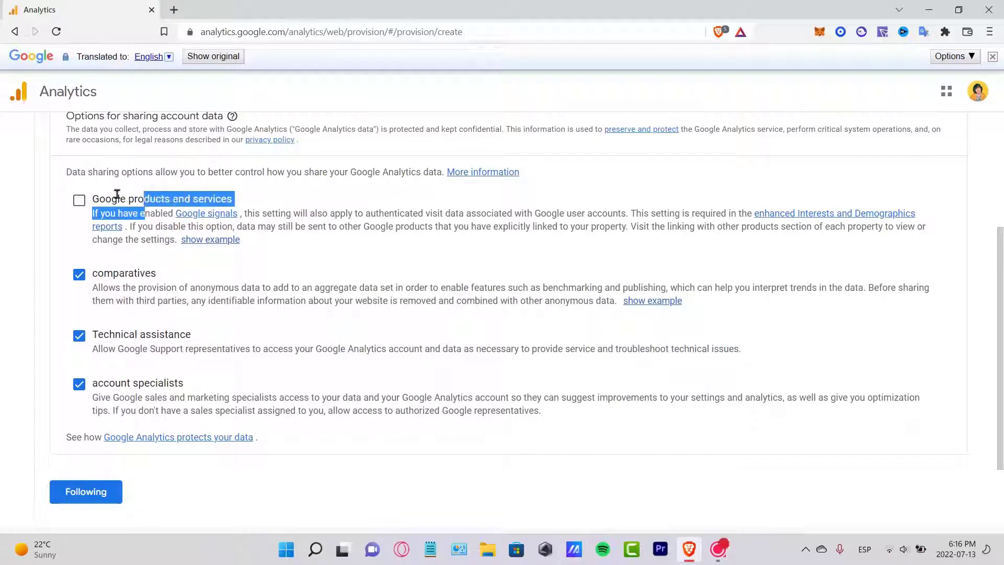
click(79, 200)
drag(176, 274, 93, 275)
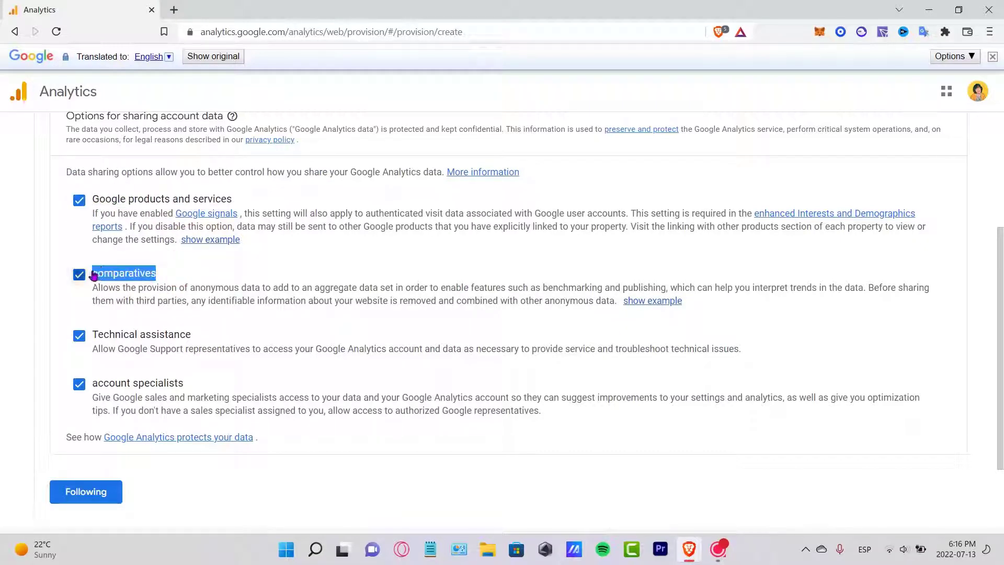
click(96, 311)
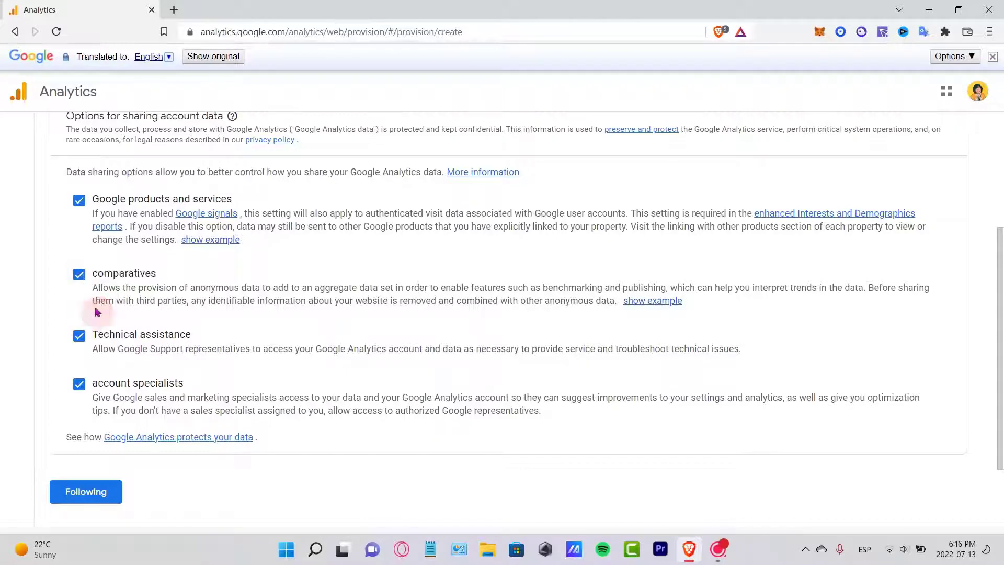
scroll(526, 374, down, 2)
click(114, 399)
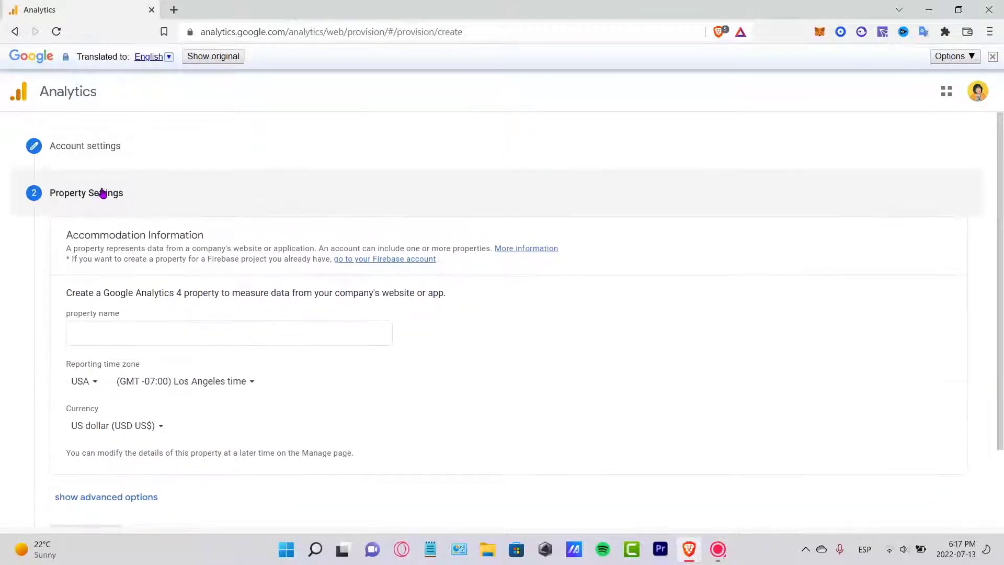
- Name the Google Analytics 4 property "madstiv relatives" and look through the available reporting currencies
drag(117, 296, 191, 294)
click(185, 330)
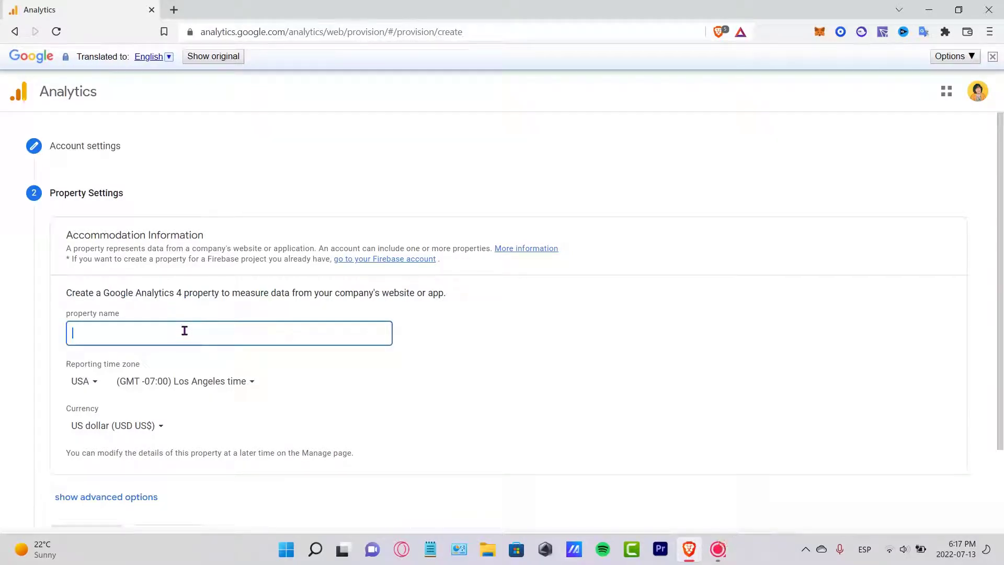
text(madstiv relatives)
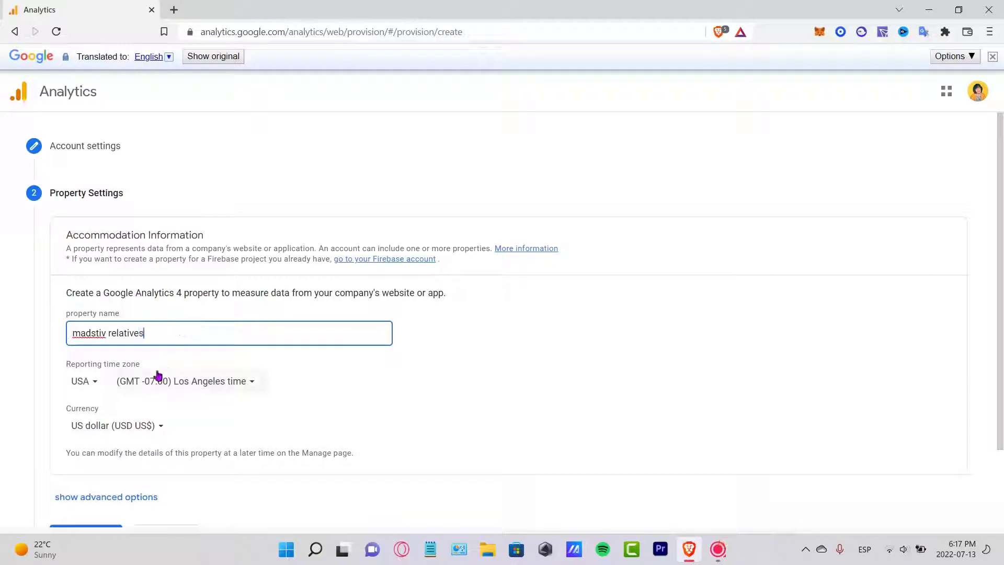
scroll(331, 365, down, 2)
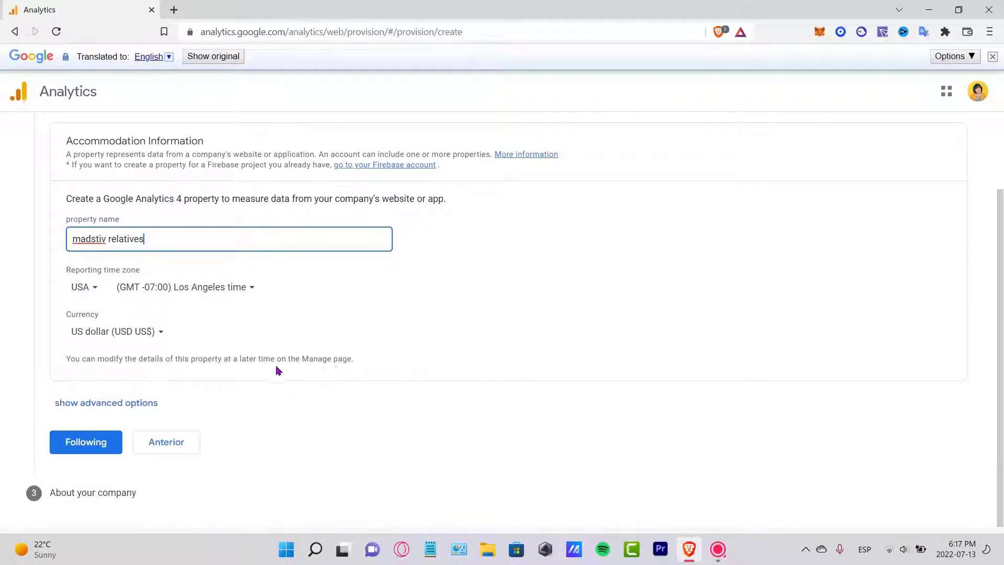
click(135, 331)
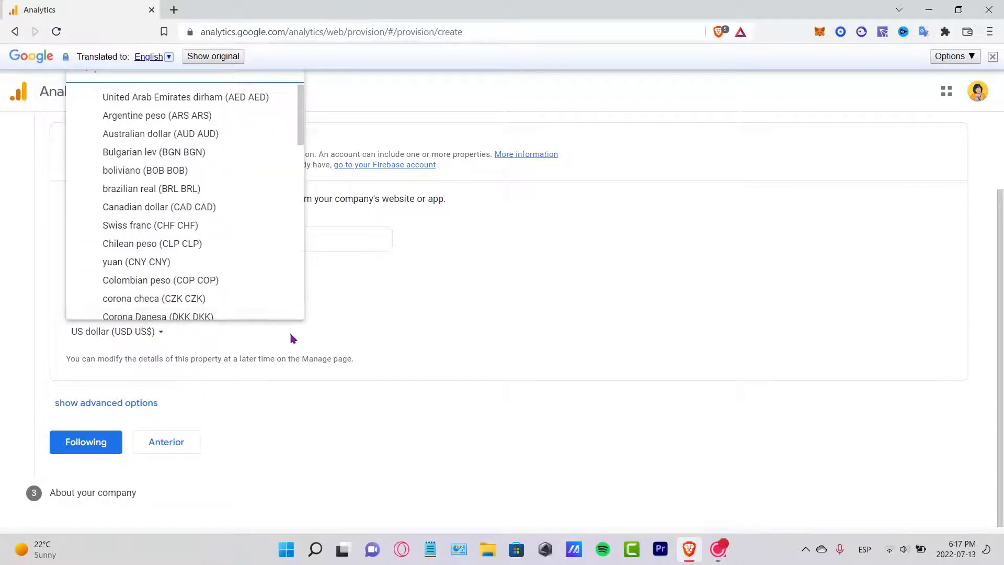
click(255, 354)
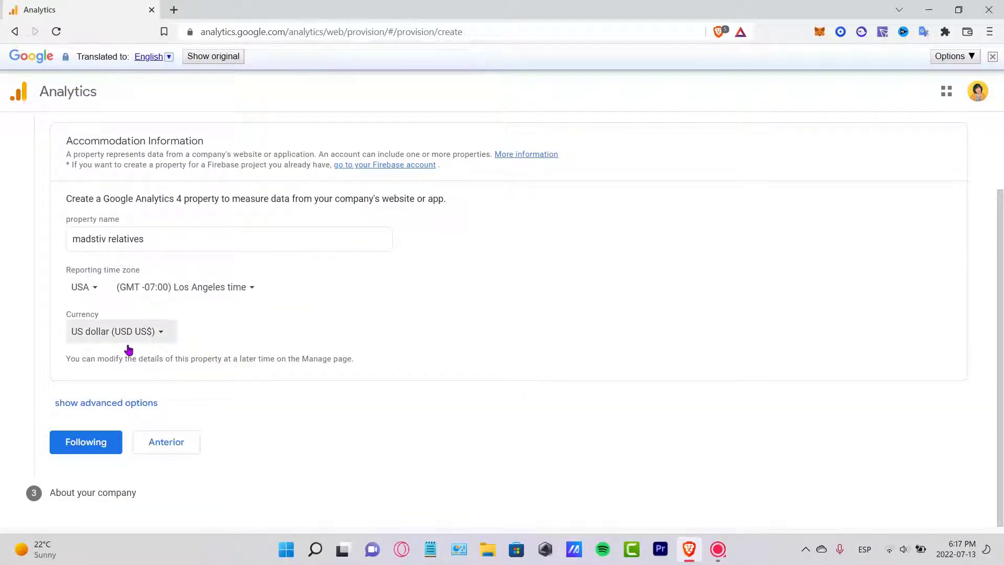
- Show the property's advanced options and enable creating a Universal Analytics property
click(138, 403)
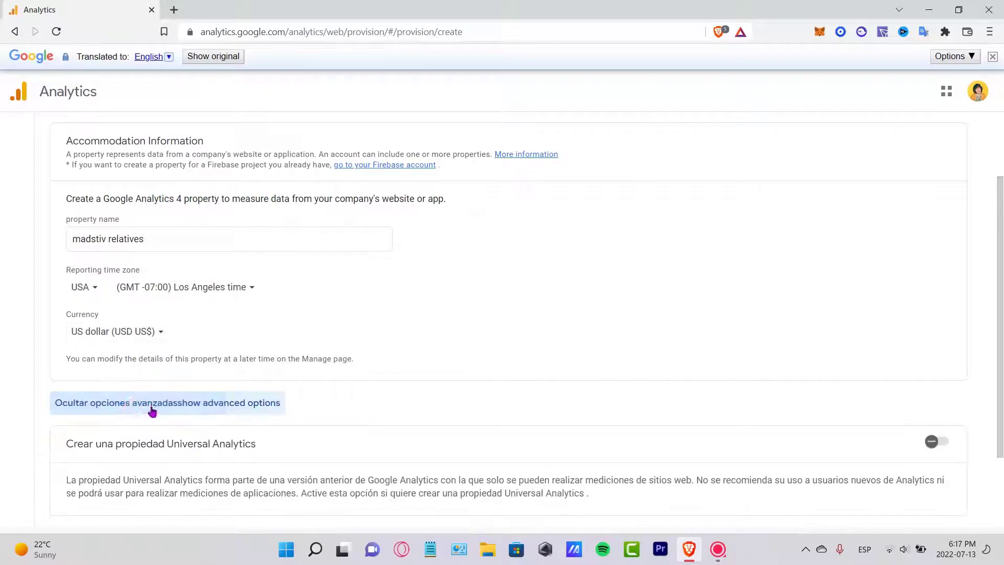
scroll(321, 370, down, 2)
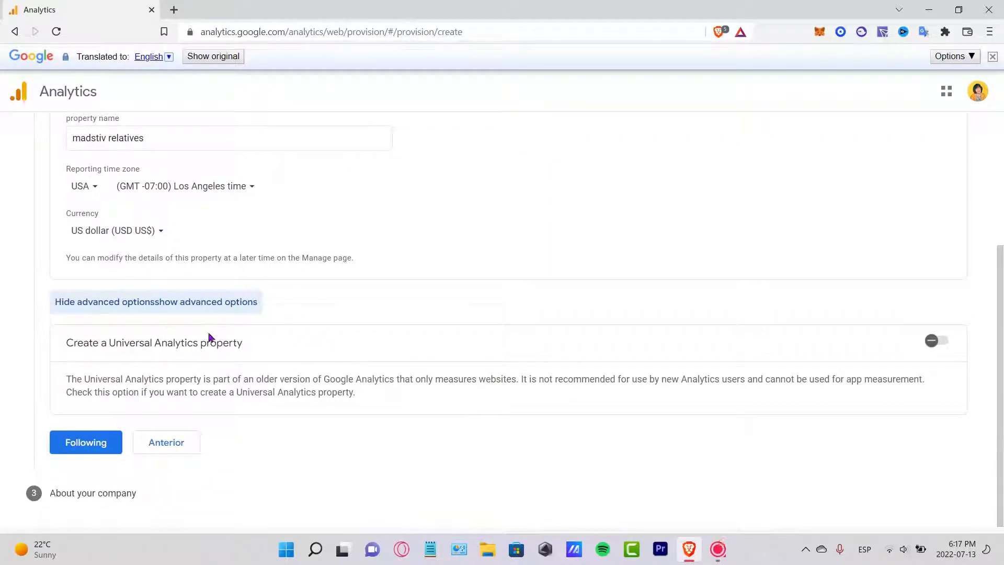
drag(120, 342, 255, 350)
click(491, 372)
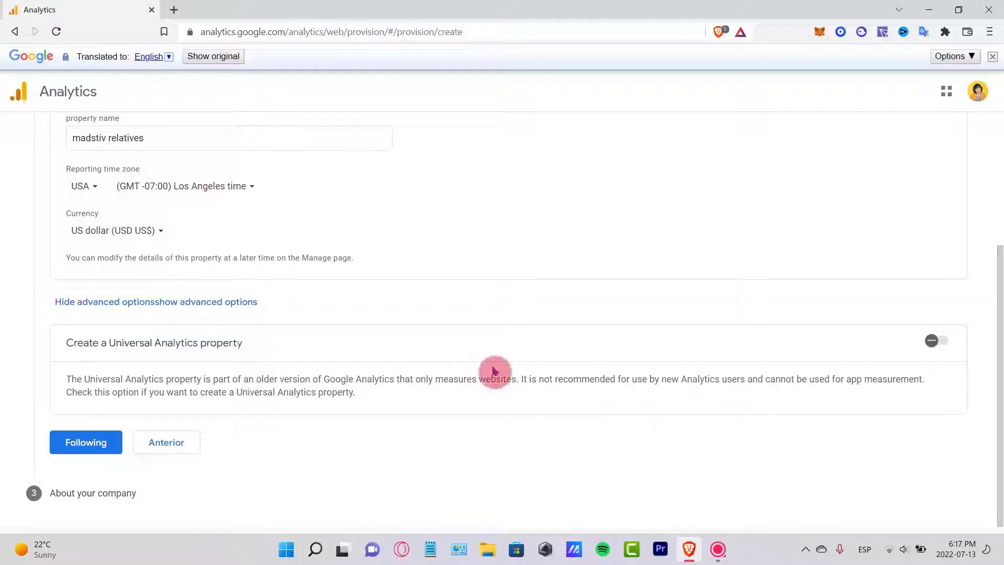
click(935, 340)
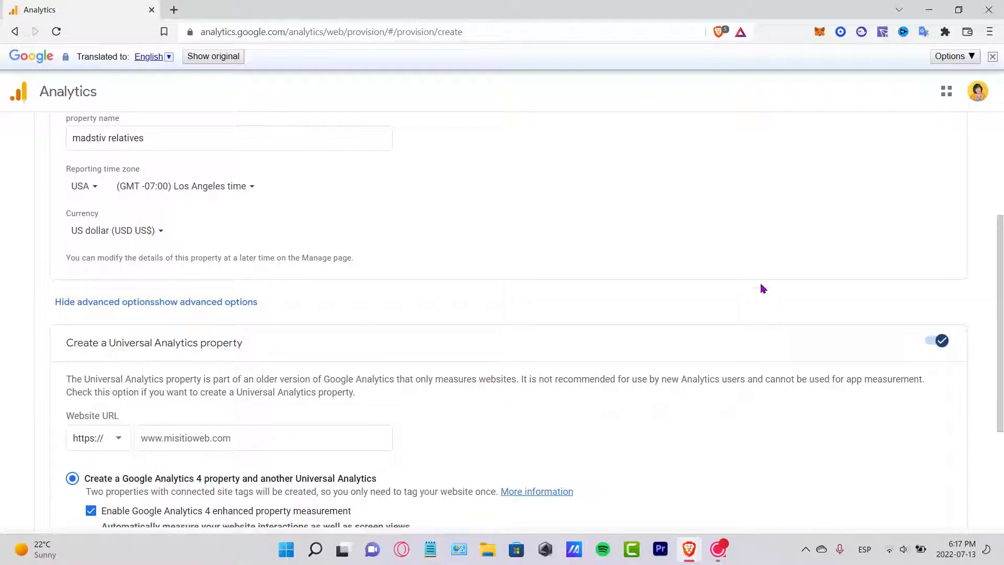
- Enter sthwht.com as the website URL for the Universal Analytics property and continue to the company information
scroll(638, 242, down, 3)
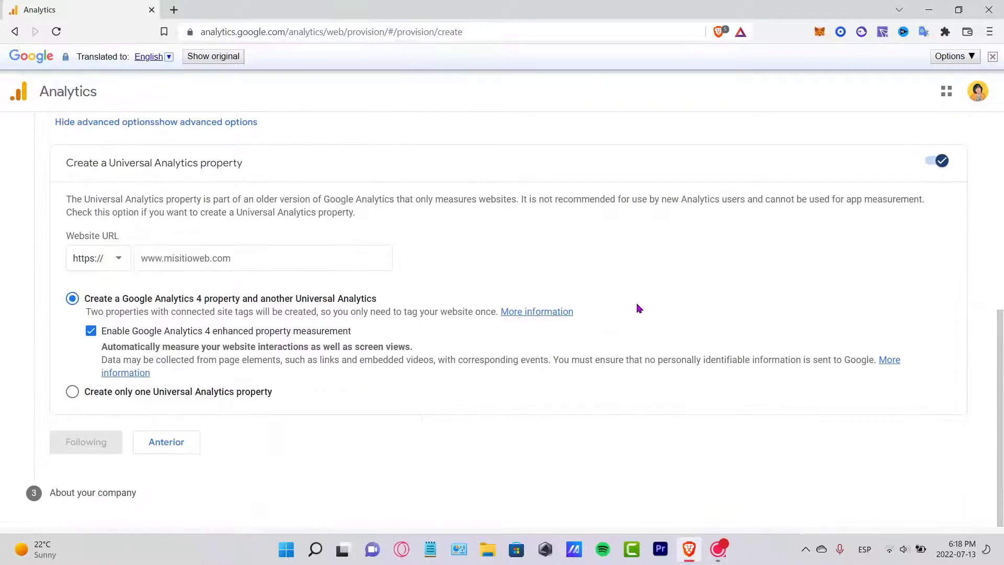
click(277, 260)
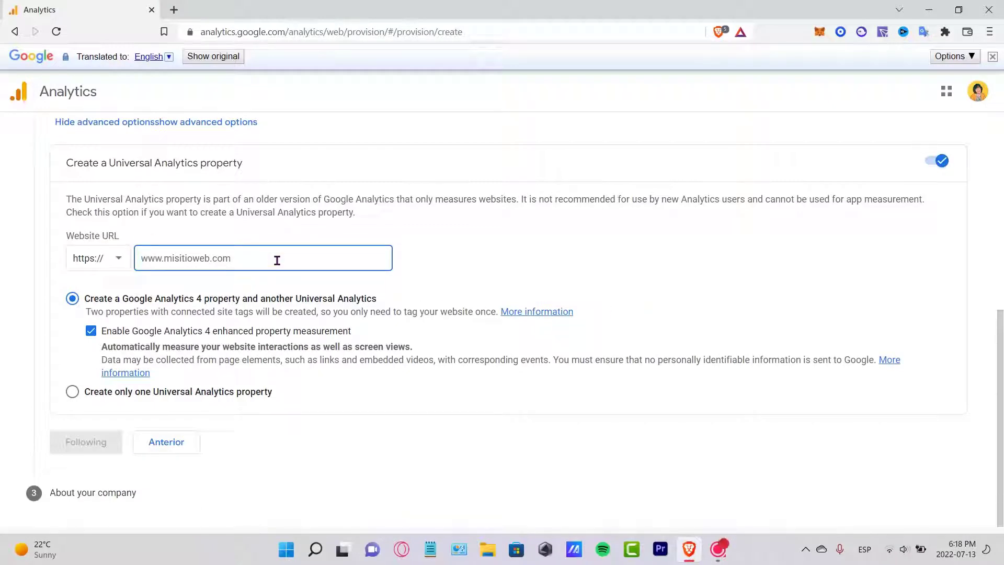
text(sthwht.com)
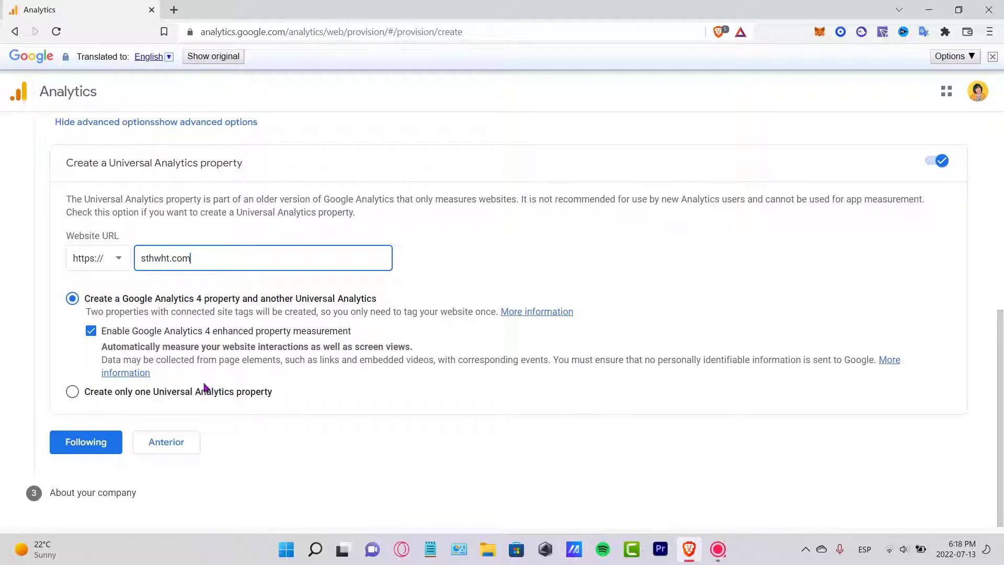
click(105, 442)
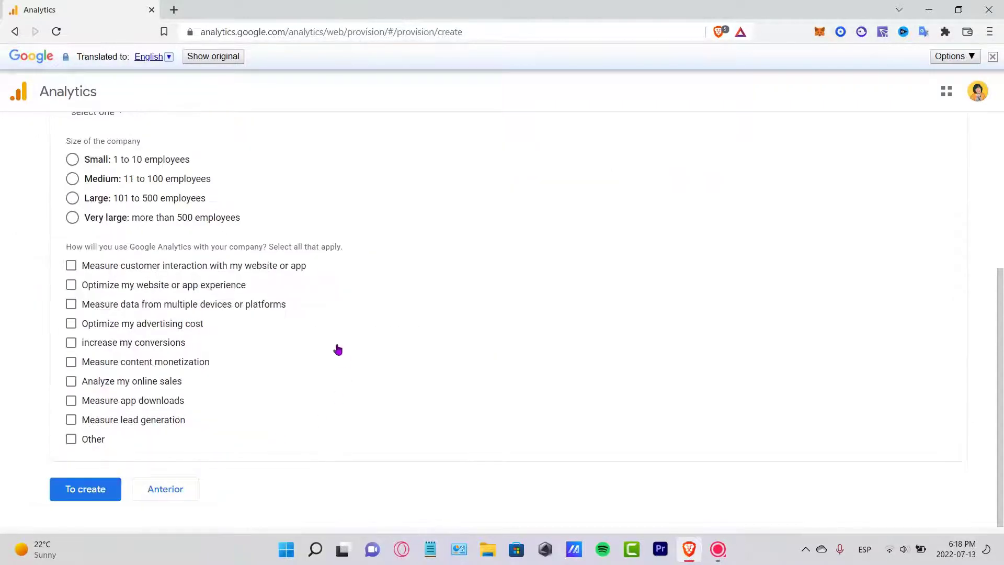
- Set the company's industry category to art and entertainment
scroll(338, 329, up, 3)
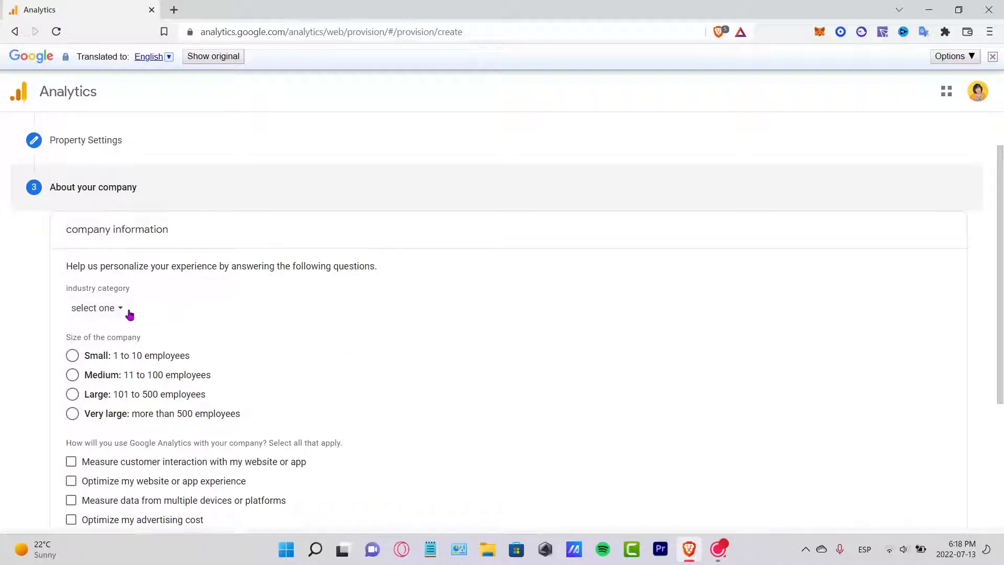
click(129, 314)
click(369, 314)
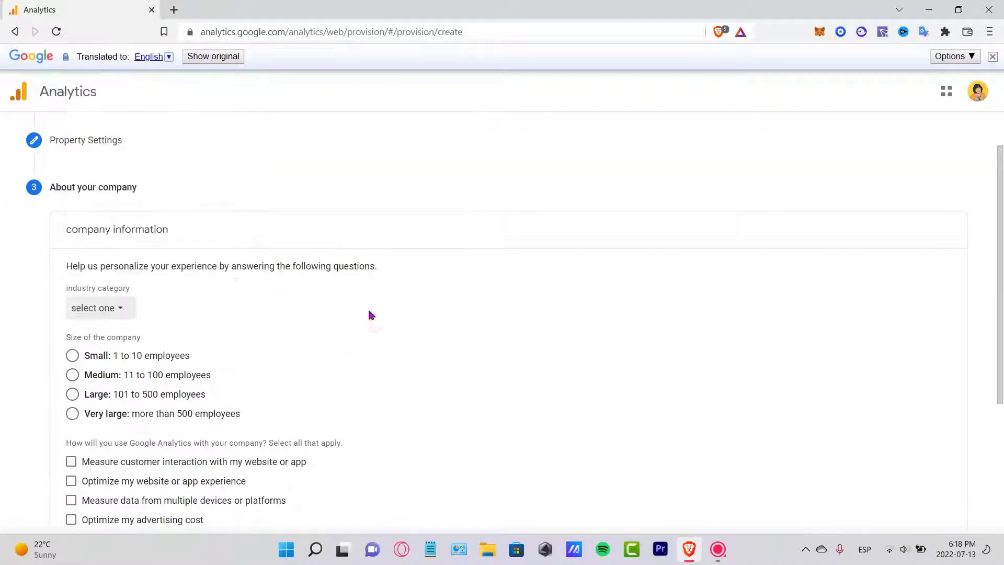
drag(89, 289, 131, 289)
click(114, 312)
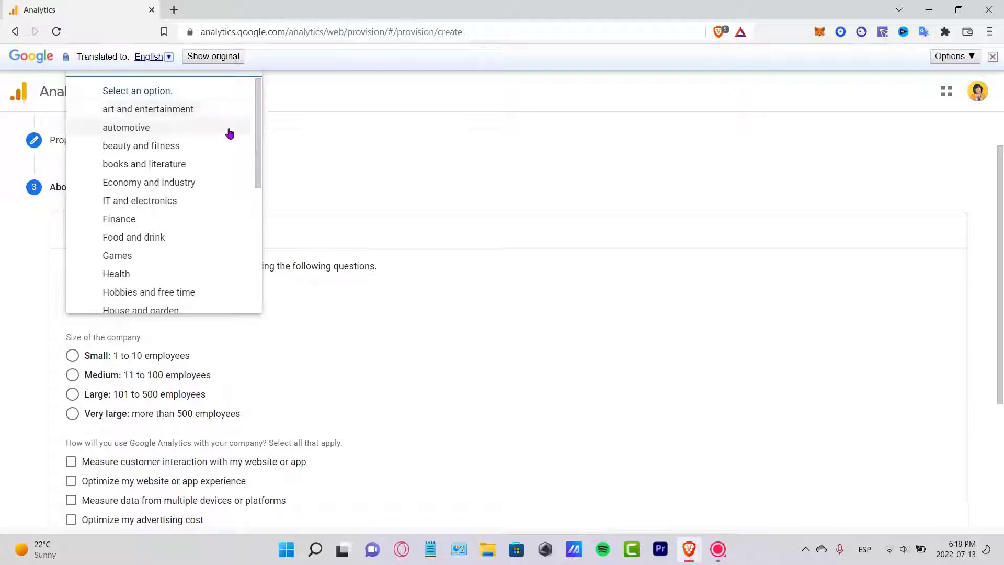
mouse_move(260, 135)
mouse_down()
mouse_move(258, 259)
mouse_move(274, 155)
mouse_move(277, 231)
mouse_move(278, 135)
mouse_up()
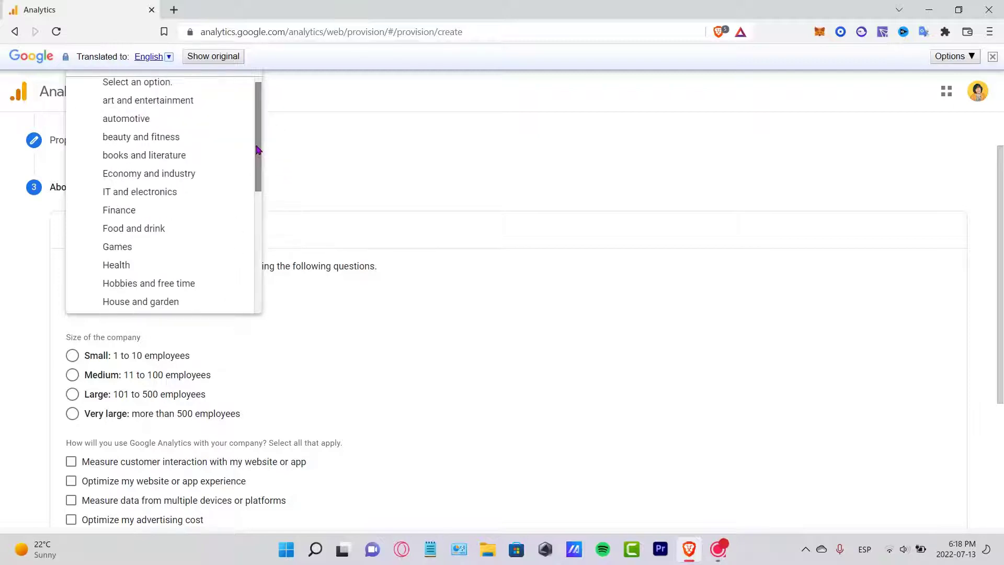
click(168, 100)
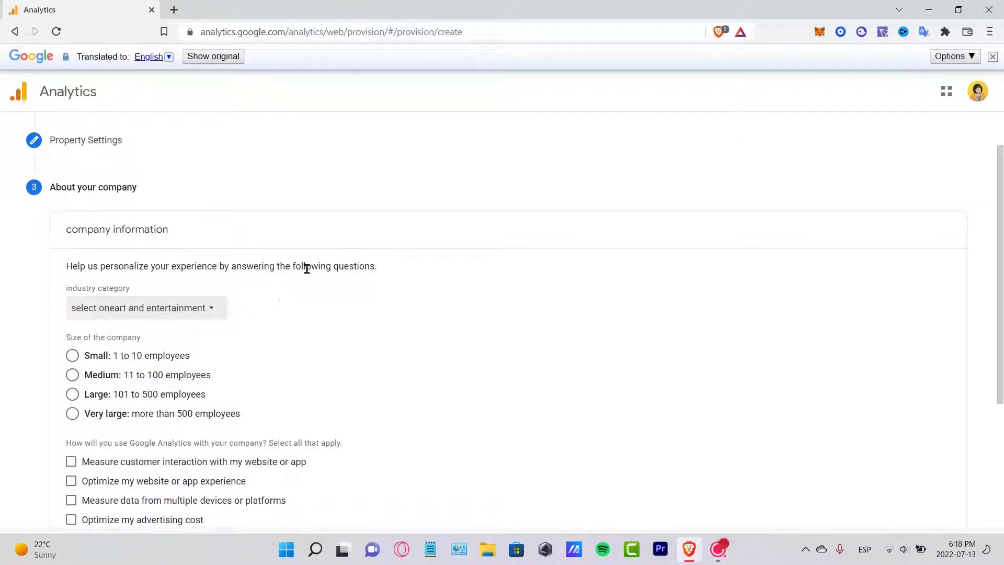
- Set the company size to Small, 1 to 10 employees
scroll(995, 259, down, 3)
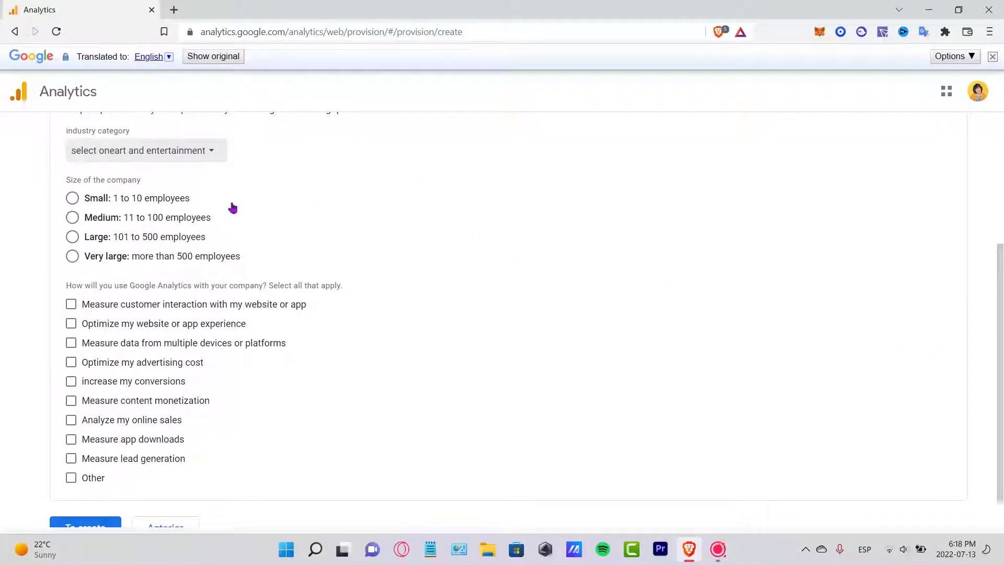
click(72, 198)
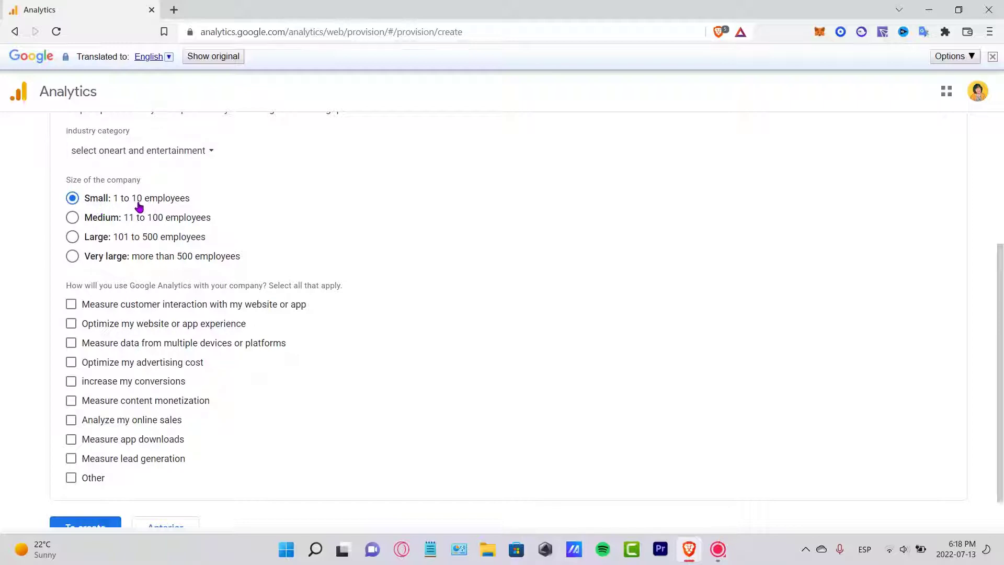
mouse_move(127, 205)
- Choose increasing conversions as the intended use of Google Analytics and submit the account for creation
scroll(268, 194, down, 1)
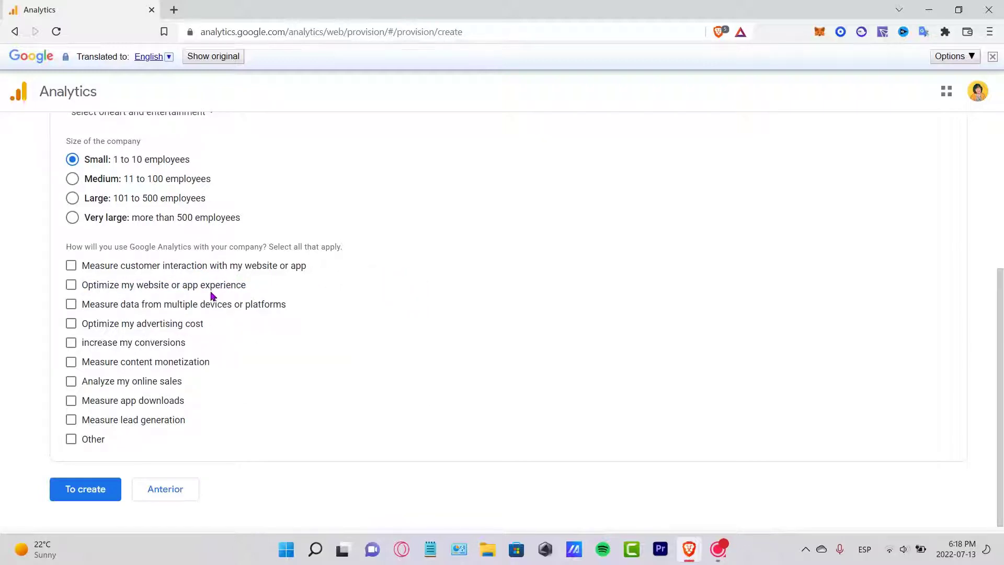
click(71, 344)
click(103, 485)
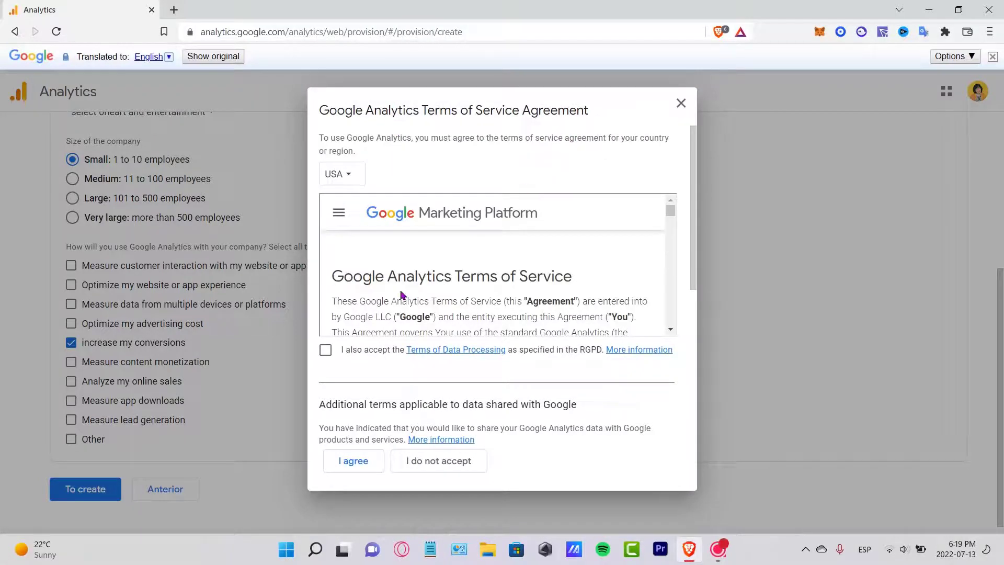
- Accept the Google Analytics terms of service, including the data processing terms and the joint data protection terms for data controllers
scroll(509, 269, down, 15)
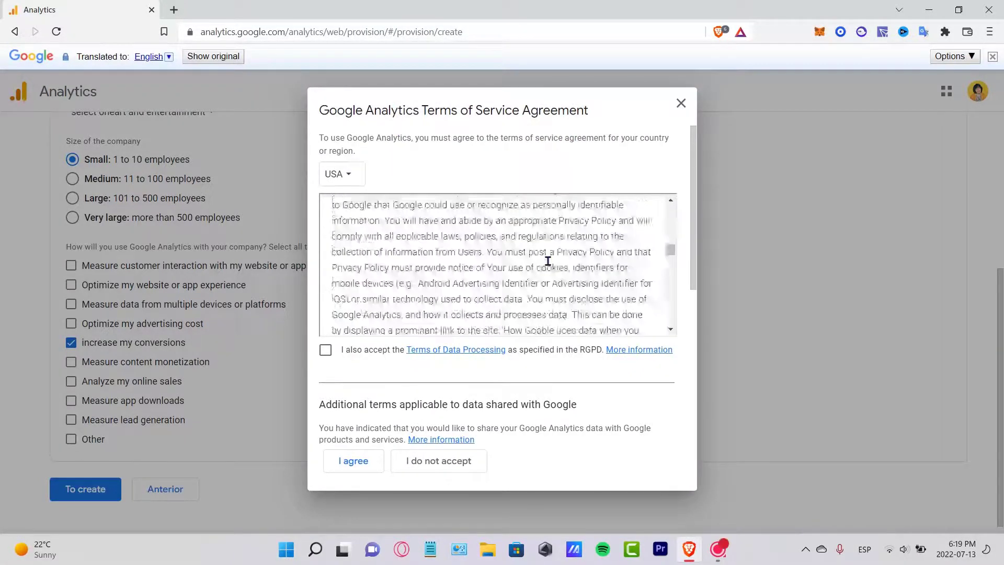
scroll(543, 262, down, 20)
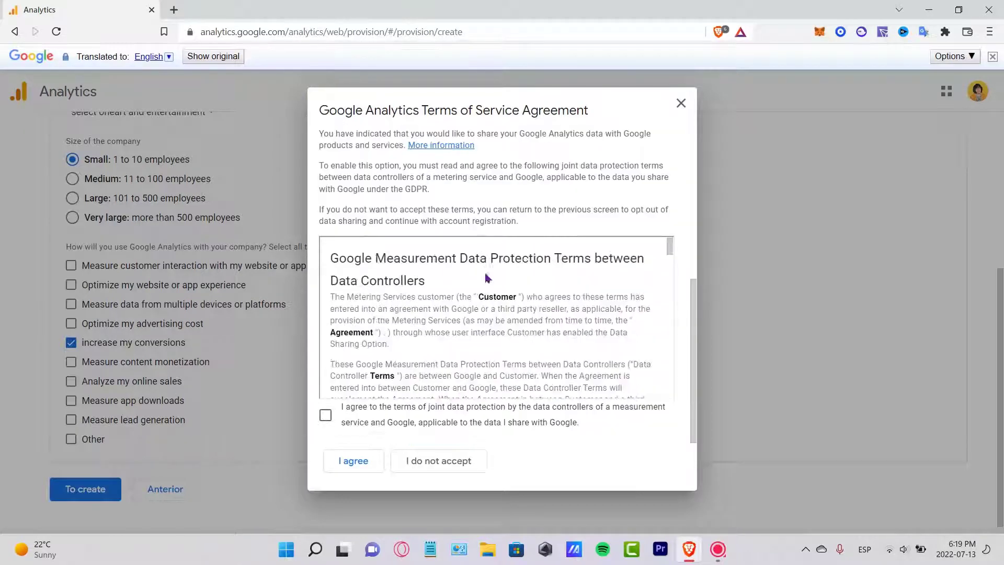
scroll(486, 277, up, 5)
click(324, 353)
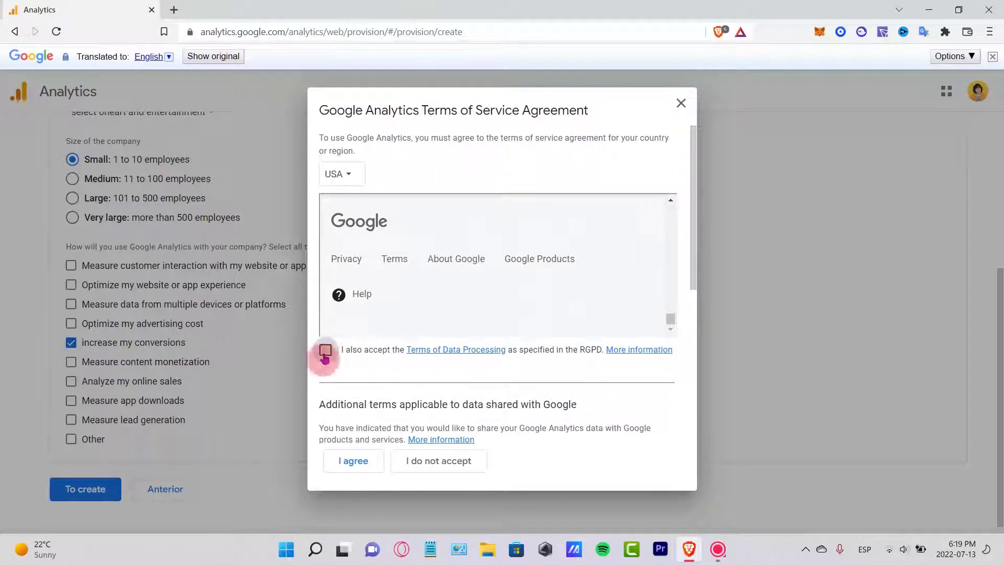
scroll(630, 379, down, 5)
click(326, 414)
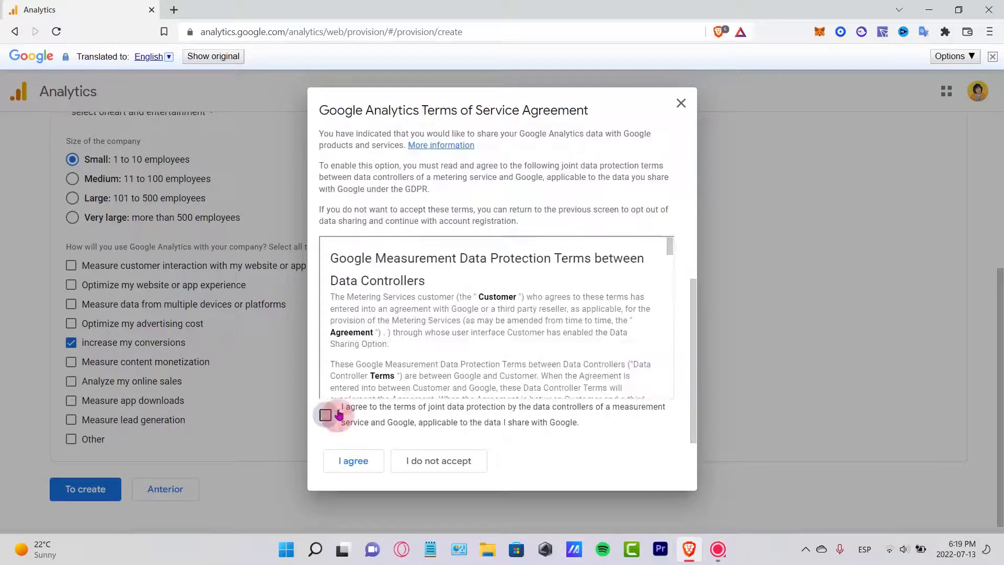
click(353, 460)
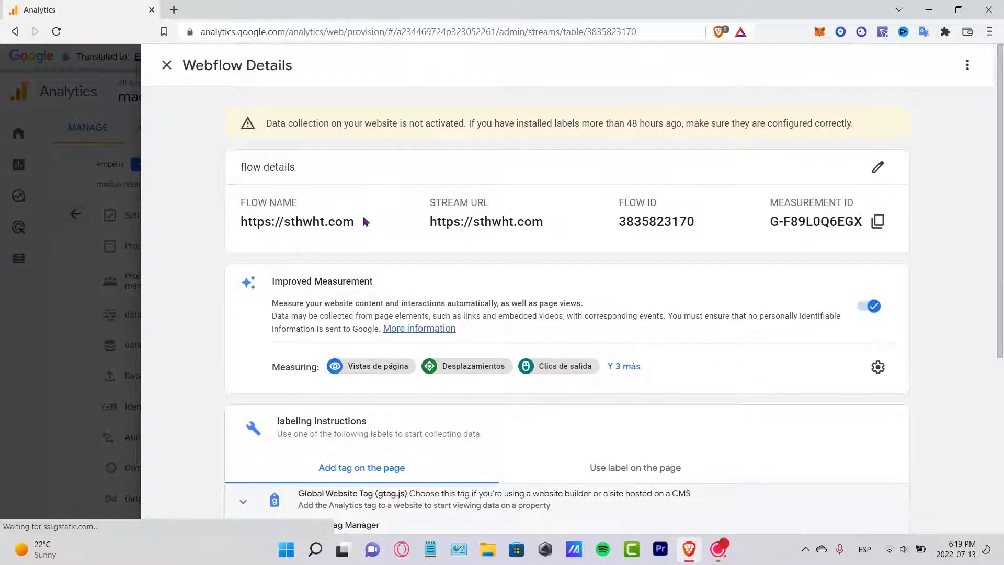
- Review the new web stream's flow details, improved measurement, labeling instructions and further options, and close the details
drag(252, 202, 835, 265)
drag(321, 281, 424, 316)
scroll(523, 314, down, 3)
scroll(523, 315, down, 2)
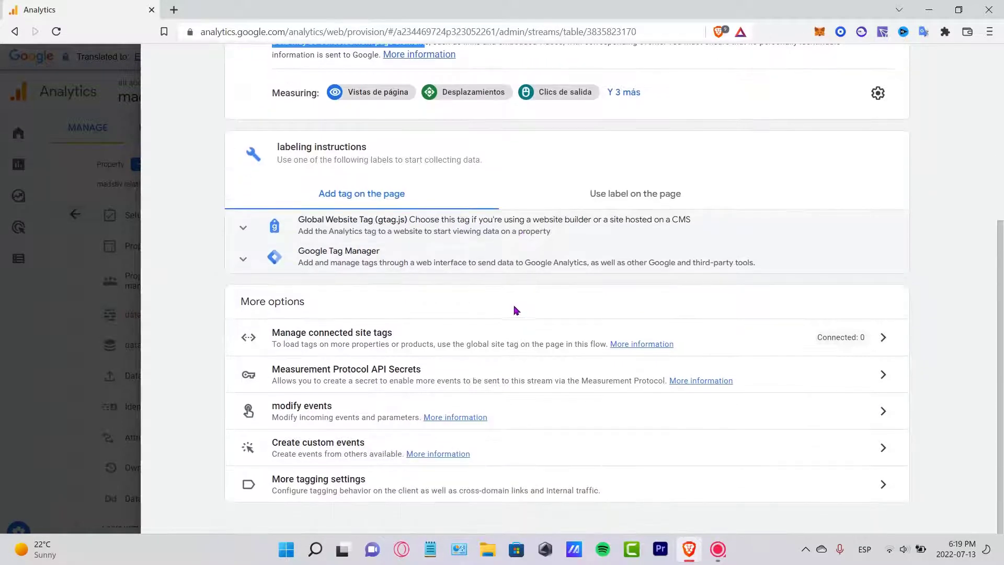
scroll(500, 311, up, 5)
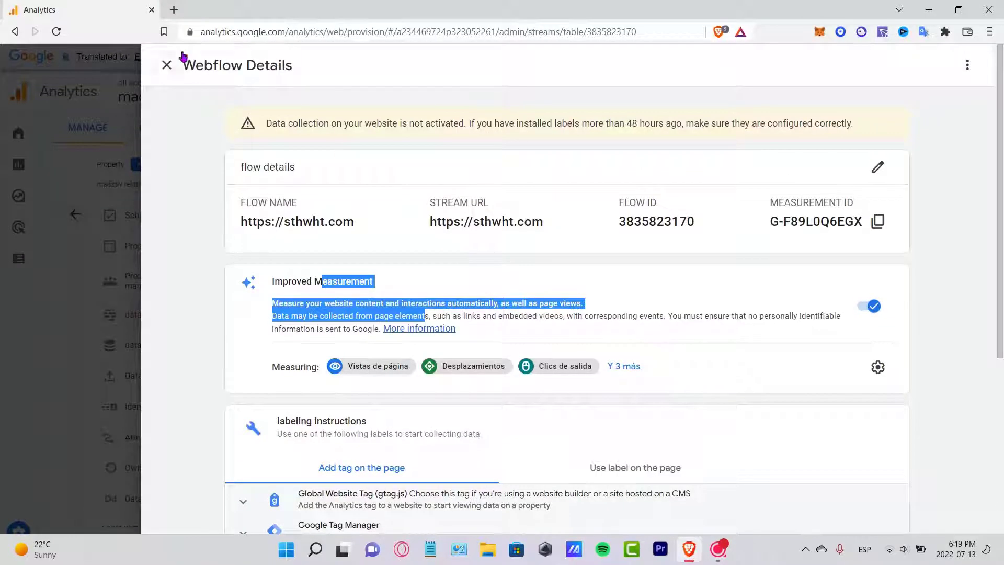
click(167, 65)
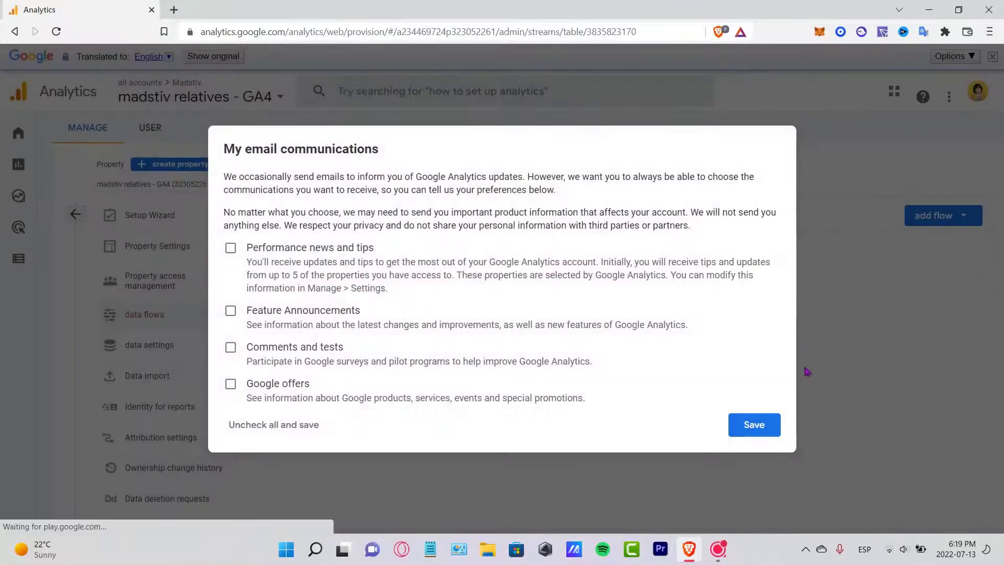
- Save the email communication preferences with every option unchecked and dismiss the guided tour of the property
click(763, 430)
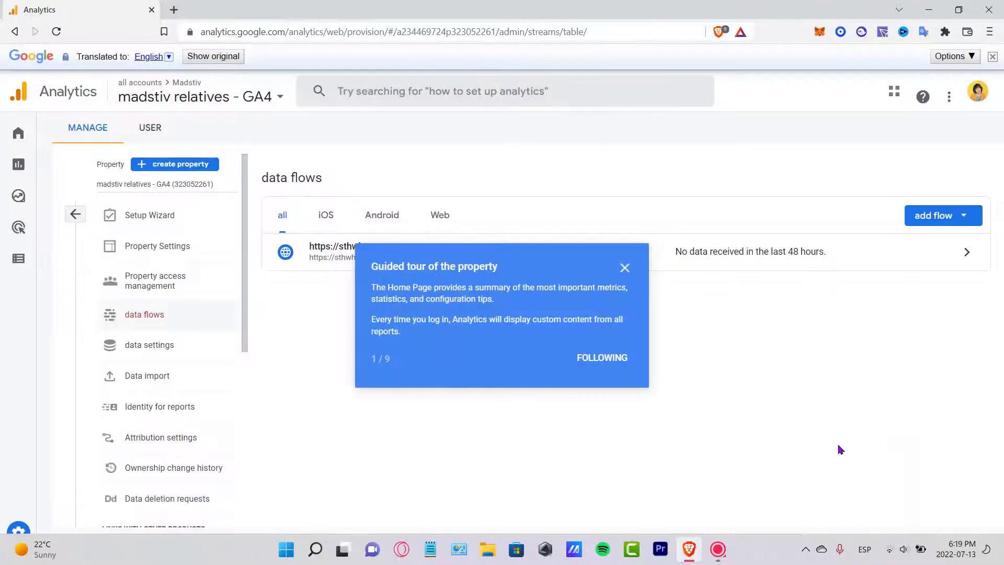
click(626, 268)
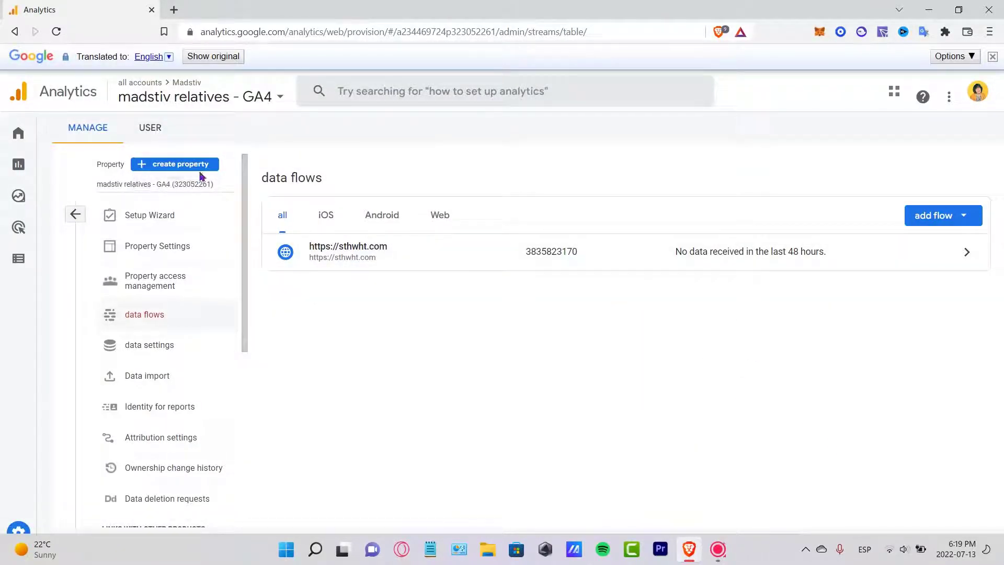
- Open the Madstiv account settings and examine the account ID, account name and data sharing options
click(75, 213)
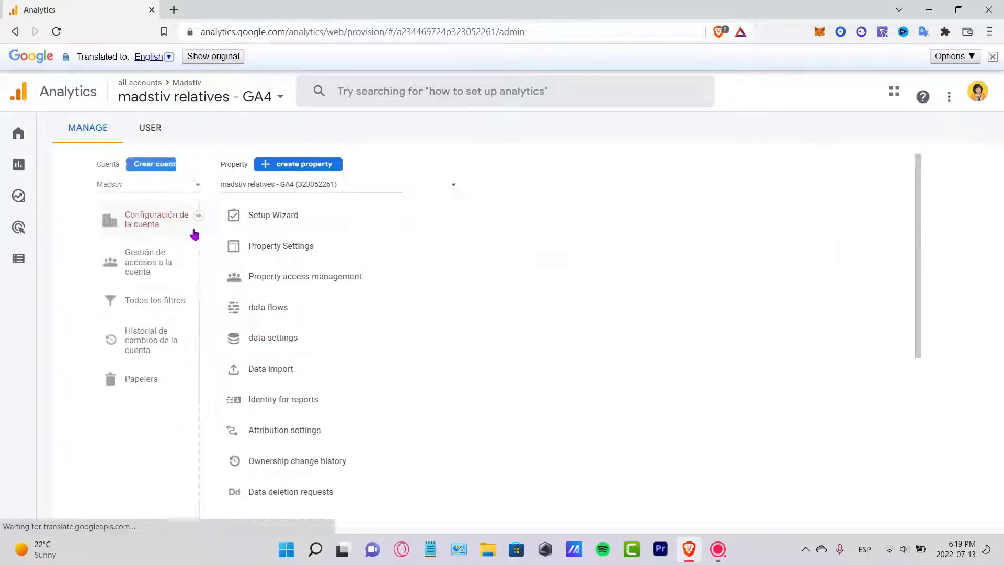
click(237, 224)
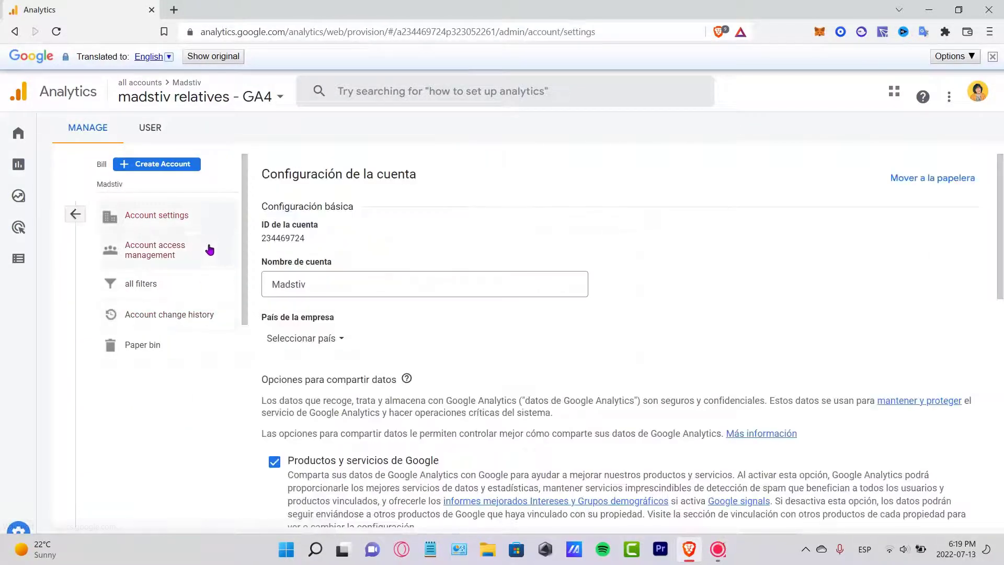
drag(309, 240, 260, 242)
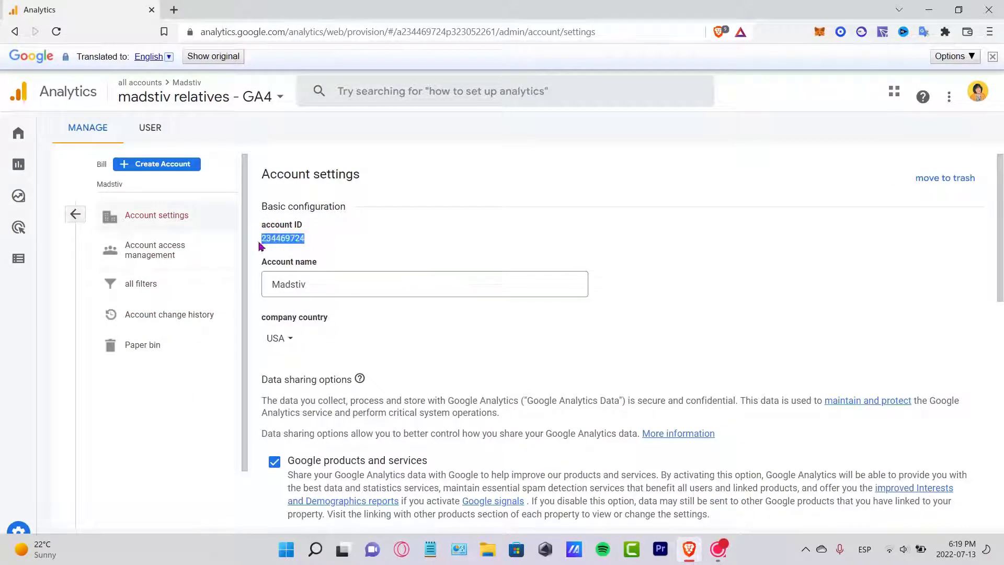
scroll(418, 322, down, 10)
scroll(419, 322, up, 10)
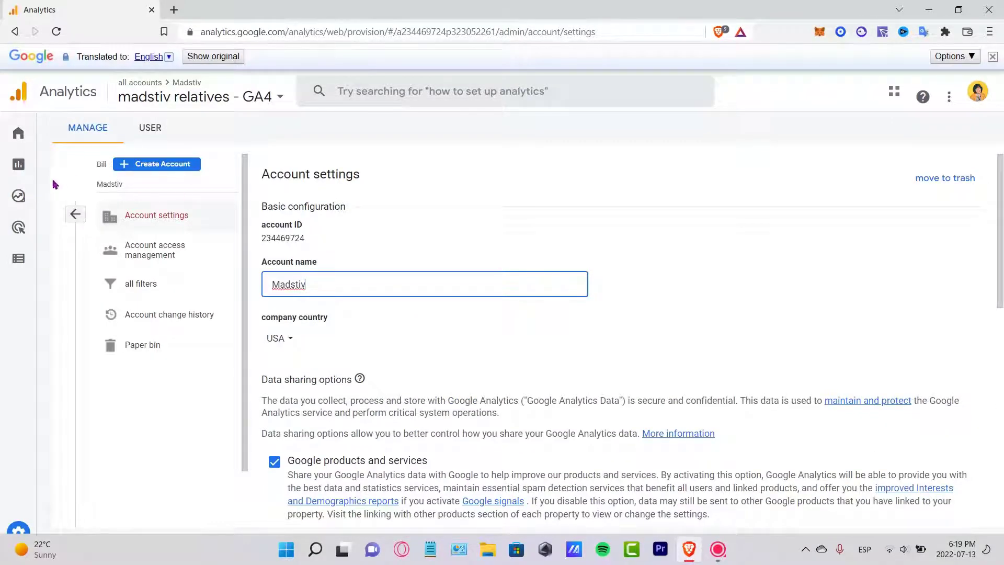
- Open the GA4 property's homepage and examine its measurement ID and the user and revenue overview
mouse_move(27, 171)
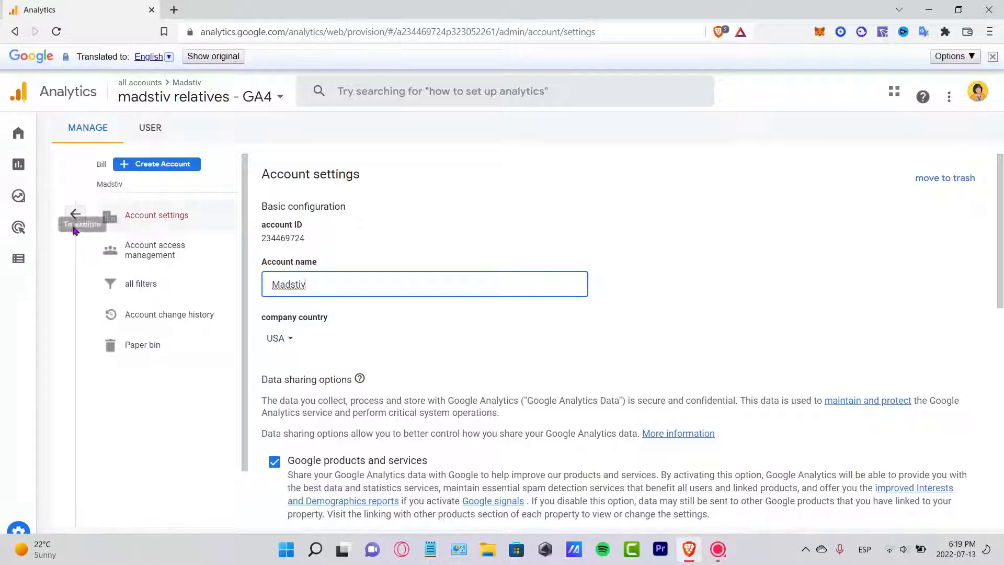
click(29, 228)
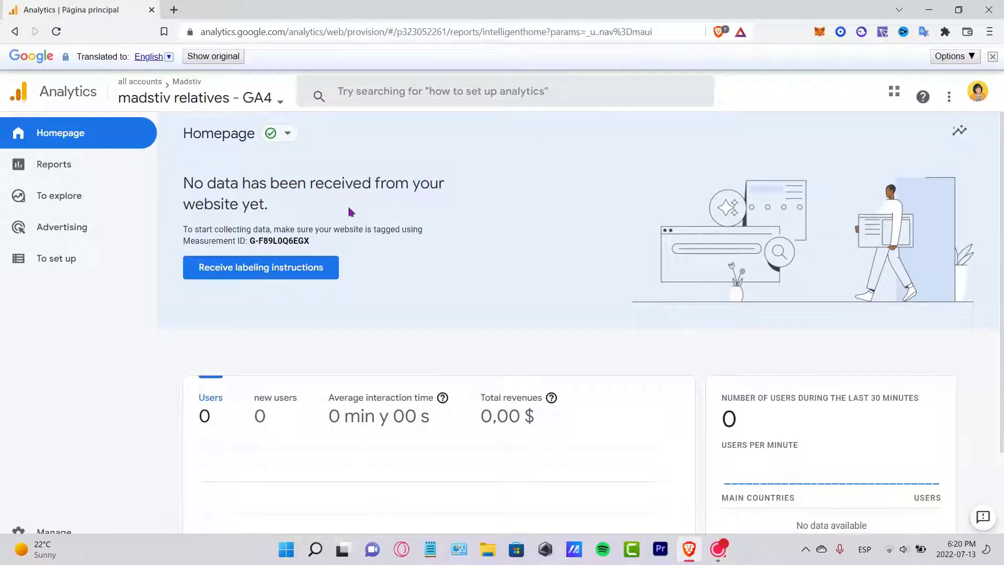
drag(310, 241, 247, 244)
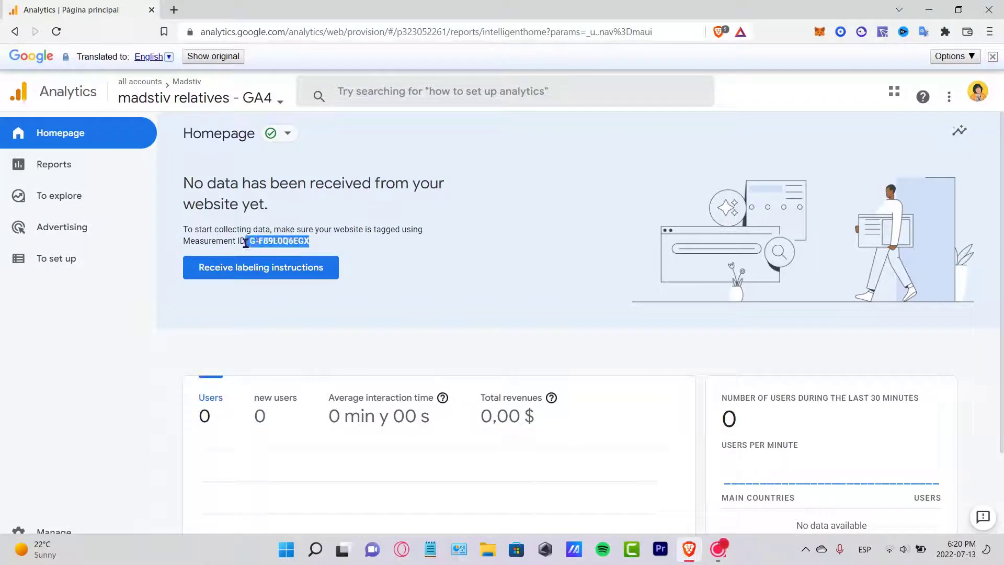
click(542, 218)
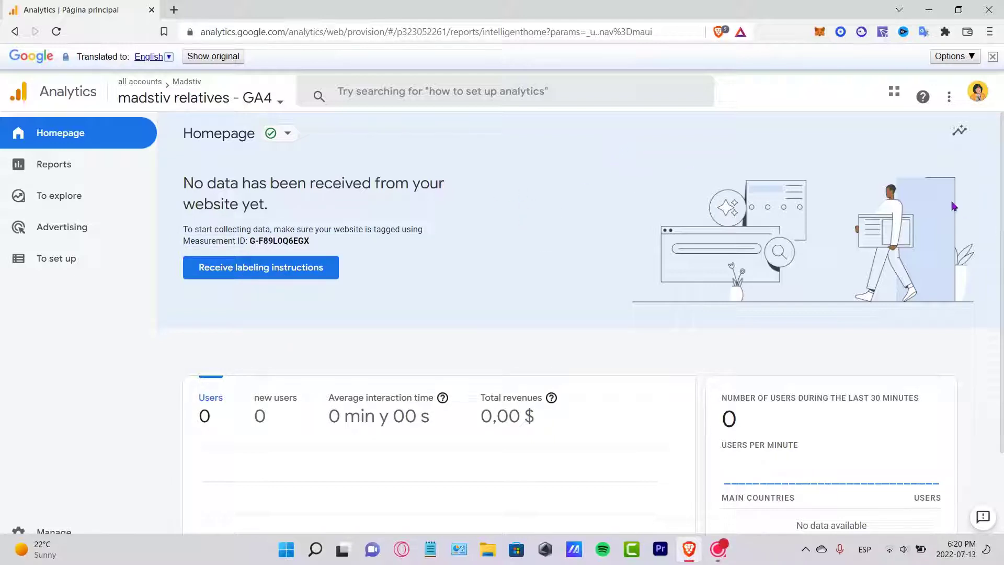
scroll(953, 212, down, 3)
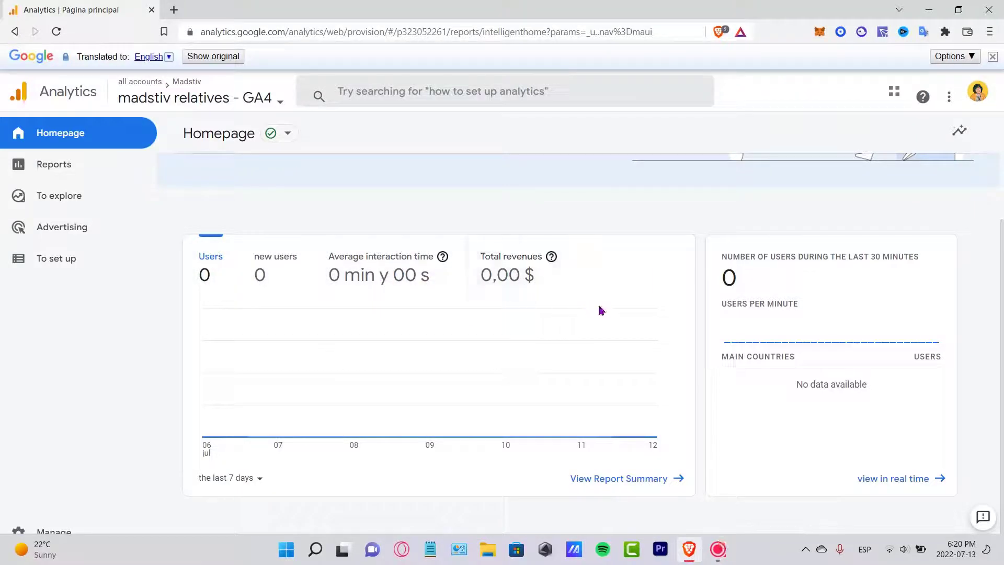
scroll(602, 303, up, 3)
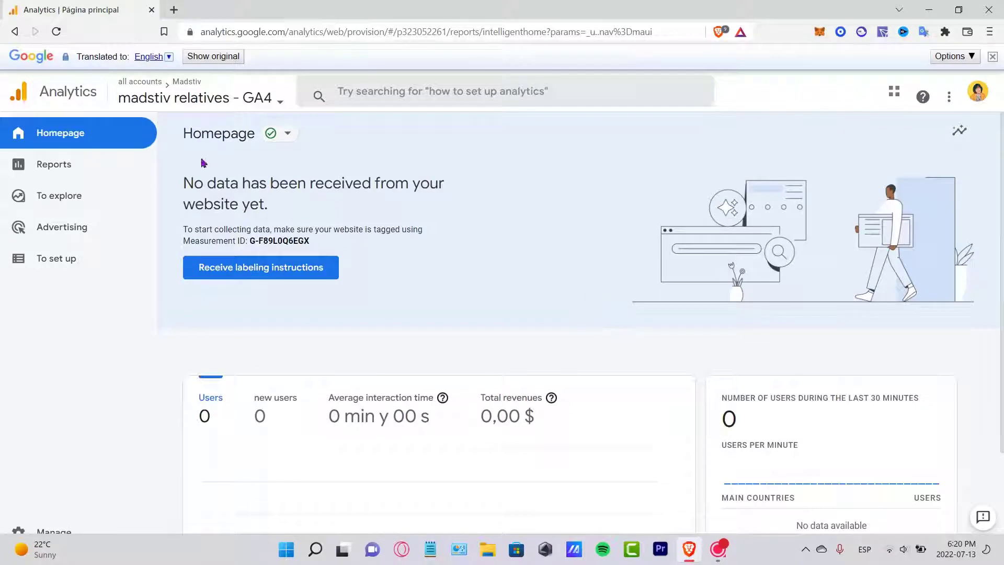
click(279, 103)
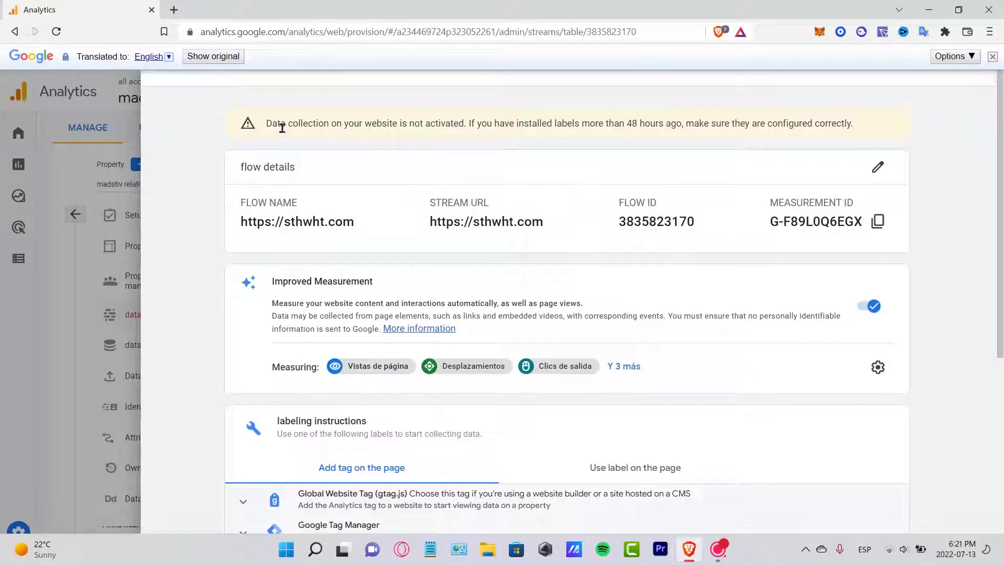
drag(267, 125, 467, 124)
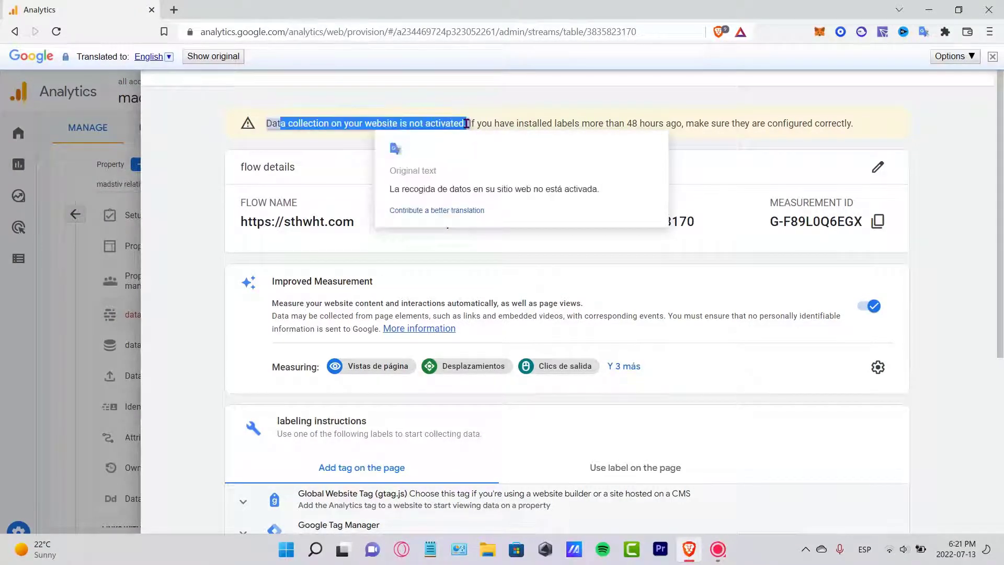
click(923, 133)
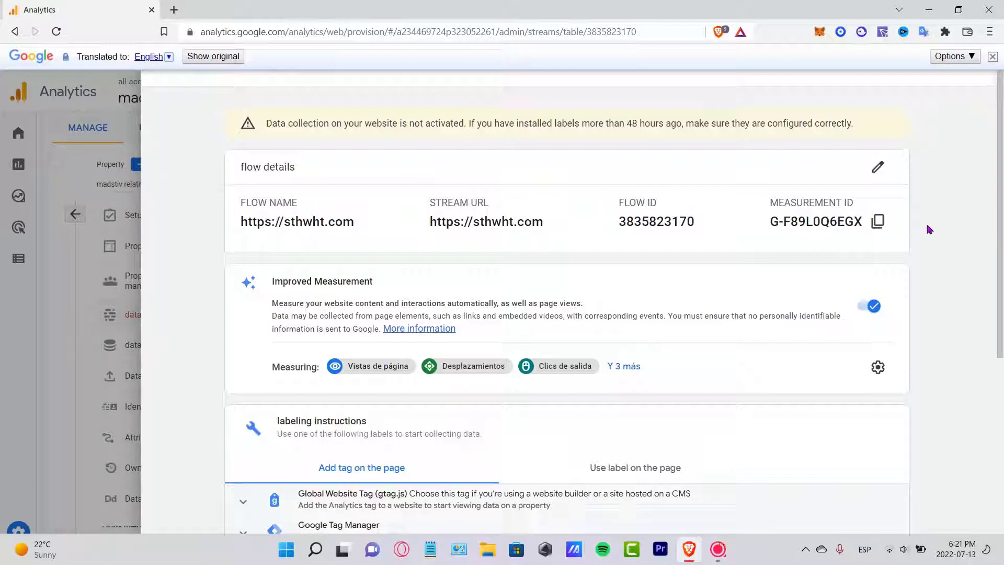
scroll(931, 230, down, 5)
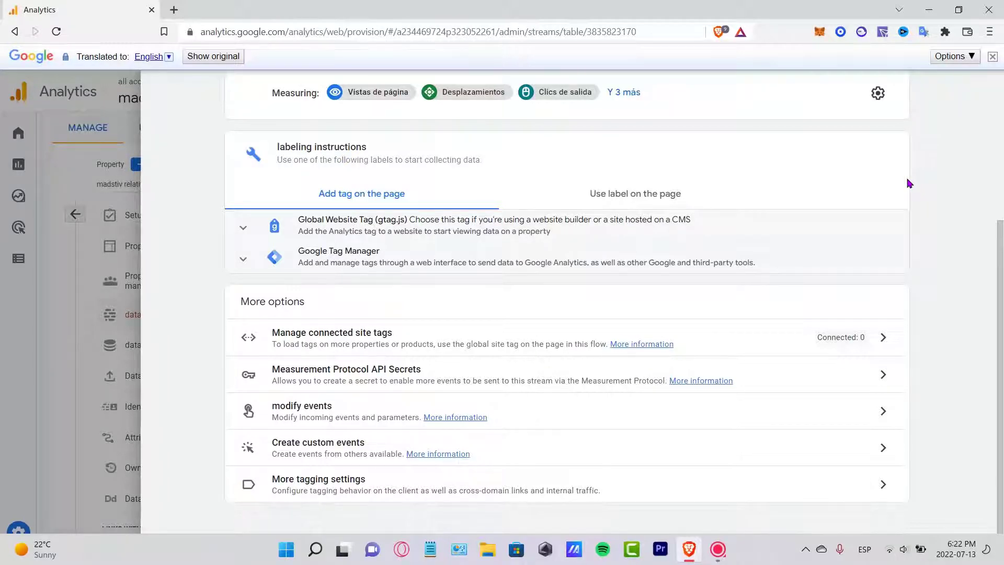
scroll(883, 199, up, 5)
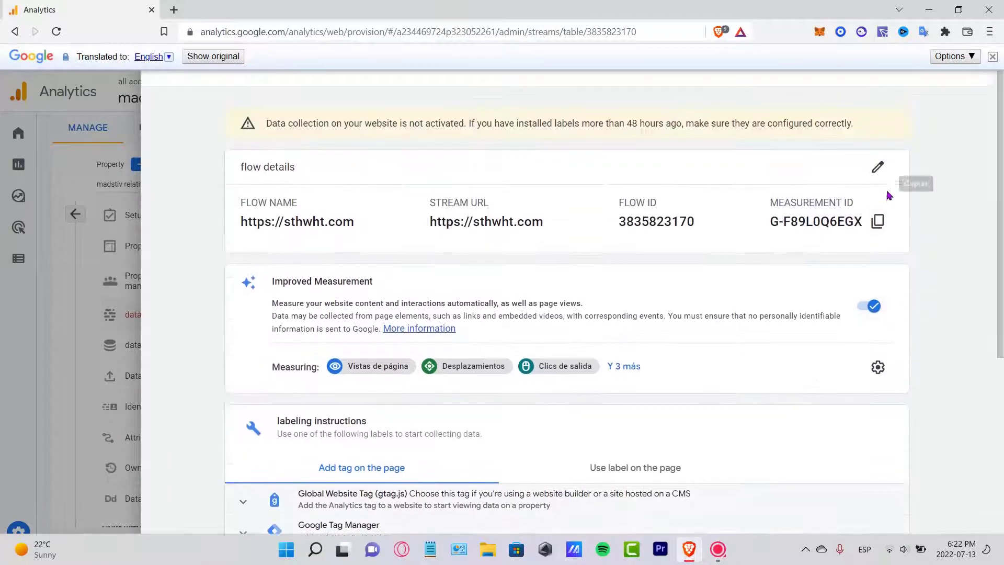
drag(272, 200, 906, 238)
click(906, 238)
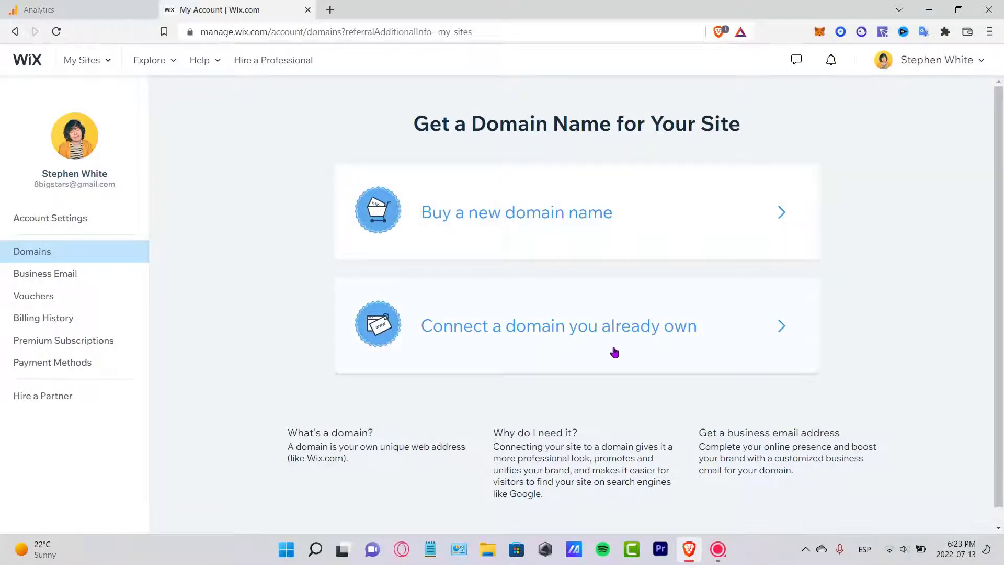
click(569, 343)
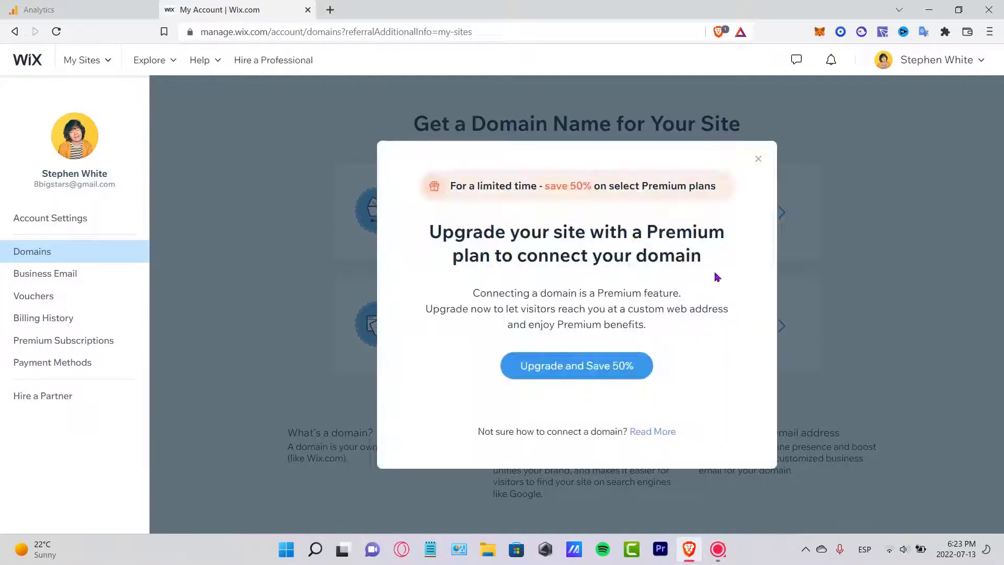
click(128, 6)
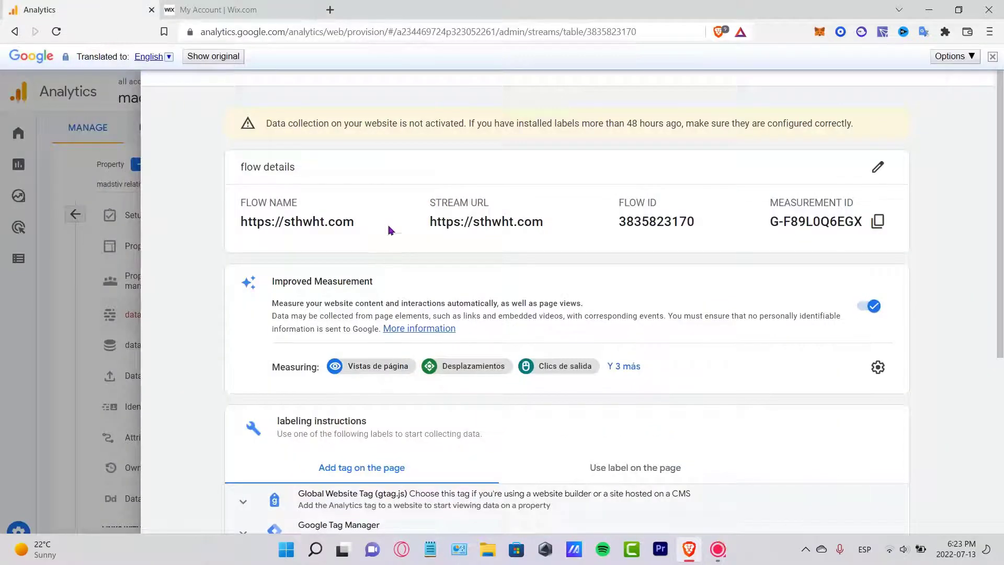
drag(239, 172, 427, 184)
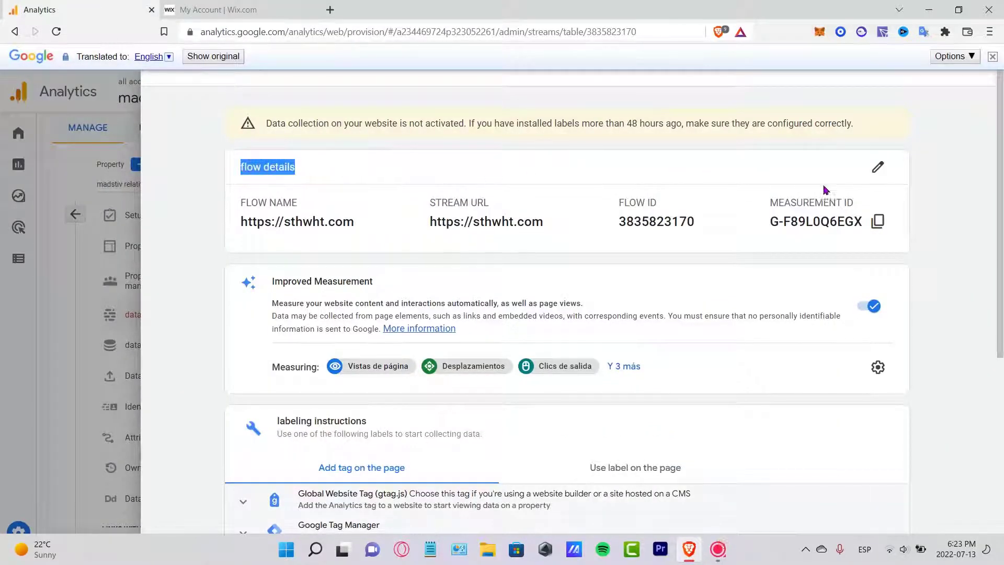
drag(824, 190, 905, 224)
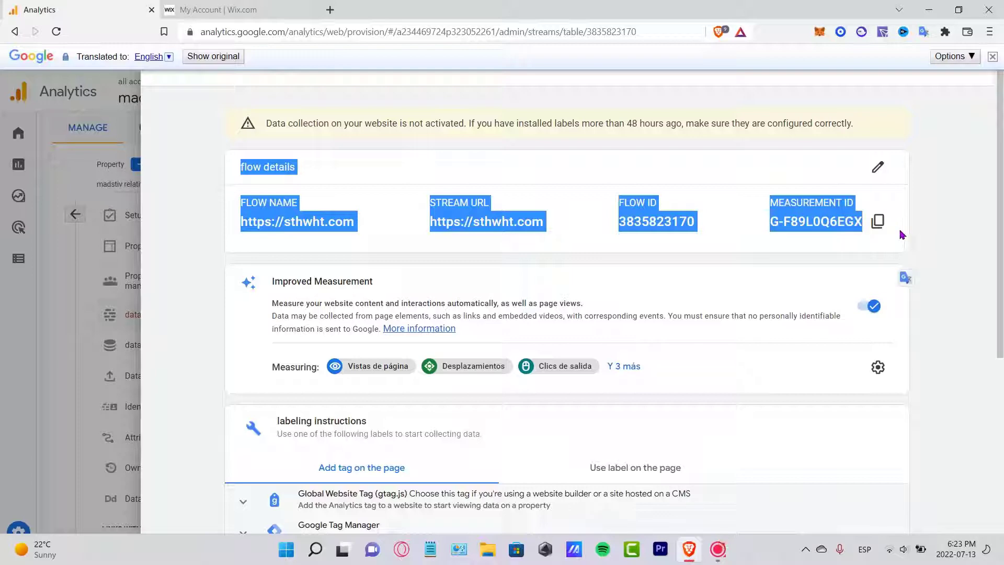
click(230, 10)
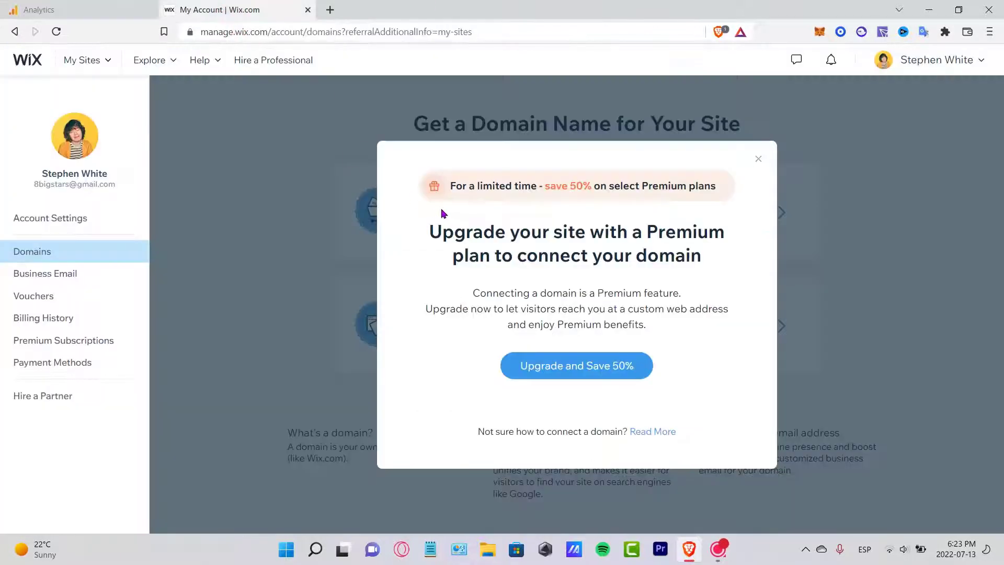
click(76, 15)
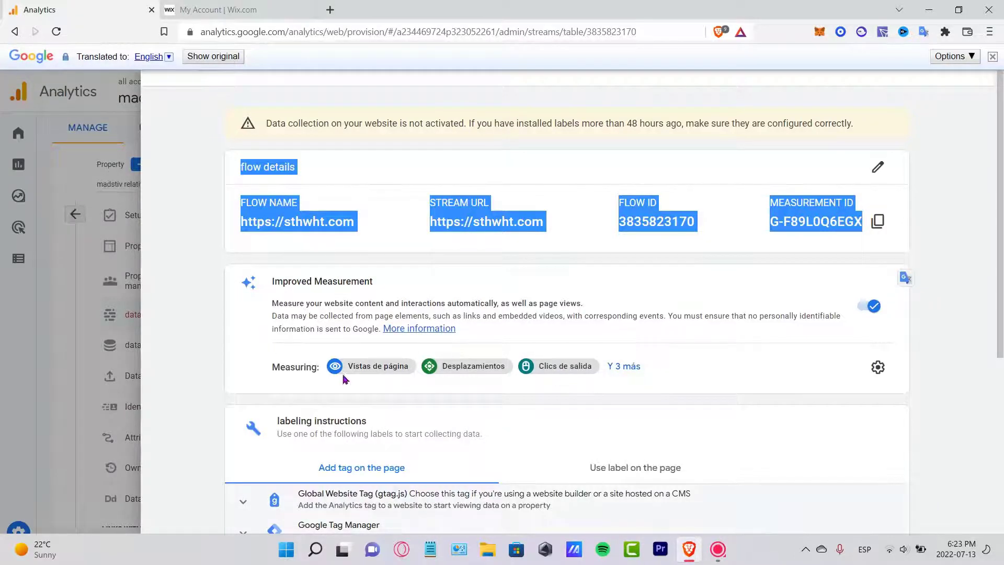
scroll(518, 418, down, 5)
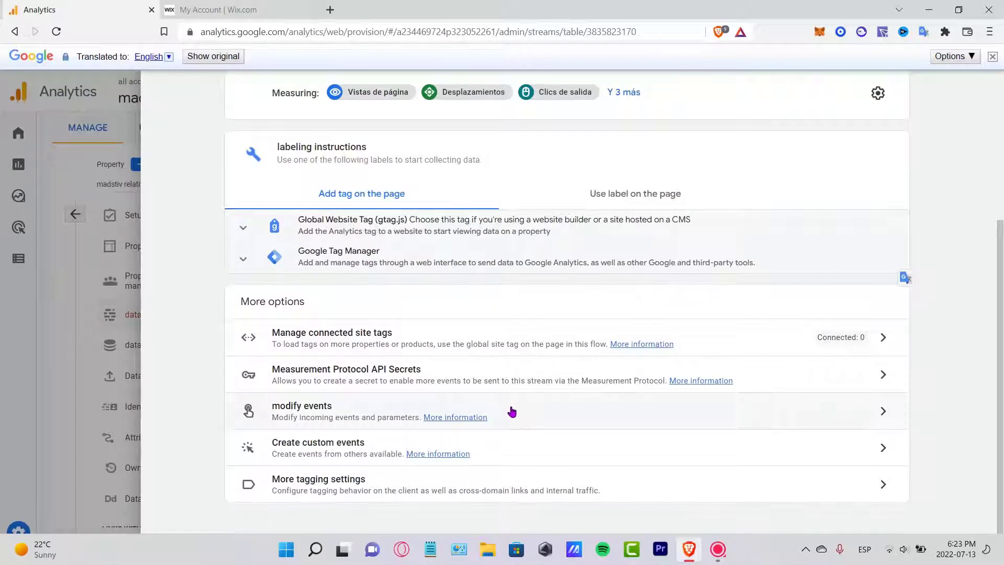
click(78, 302)
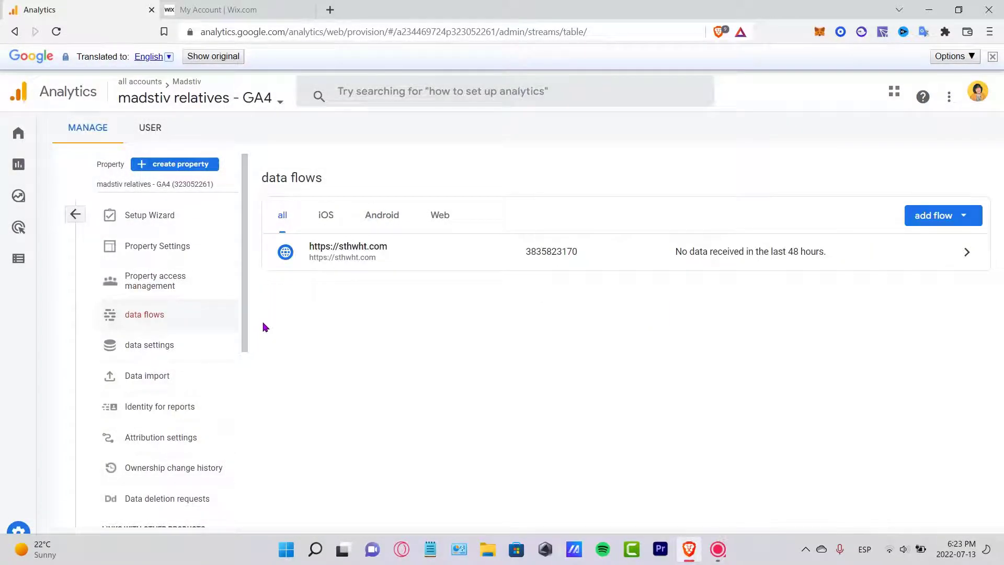
click(932, 219)
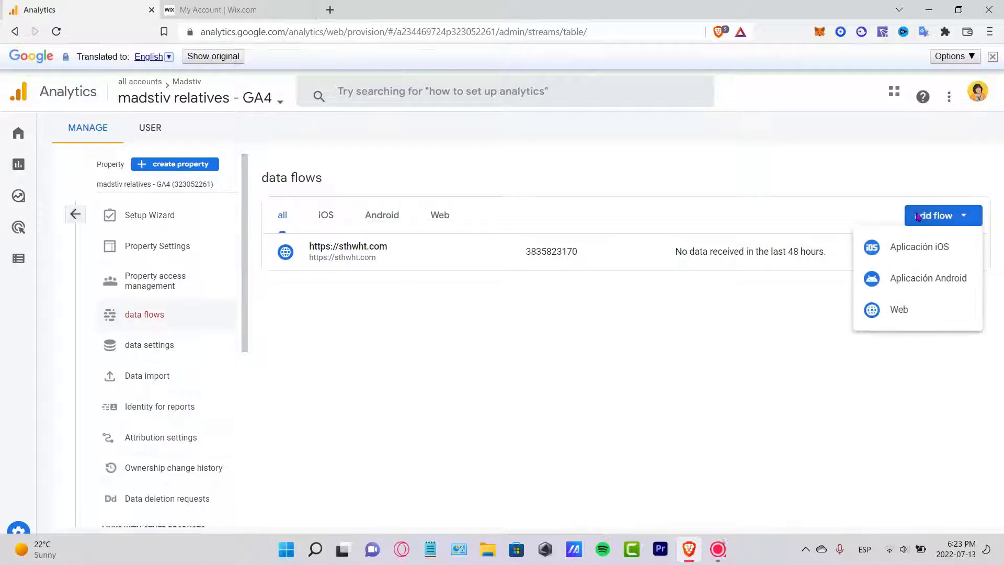
click(912, 309)
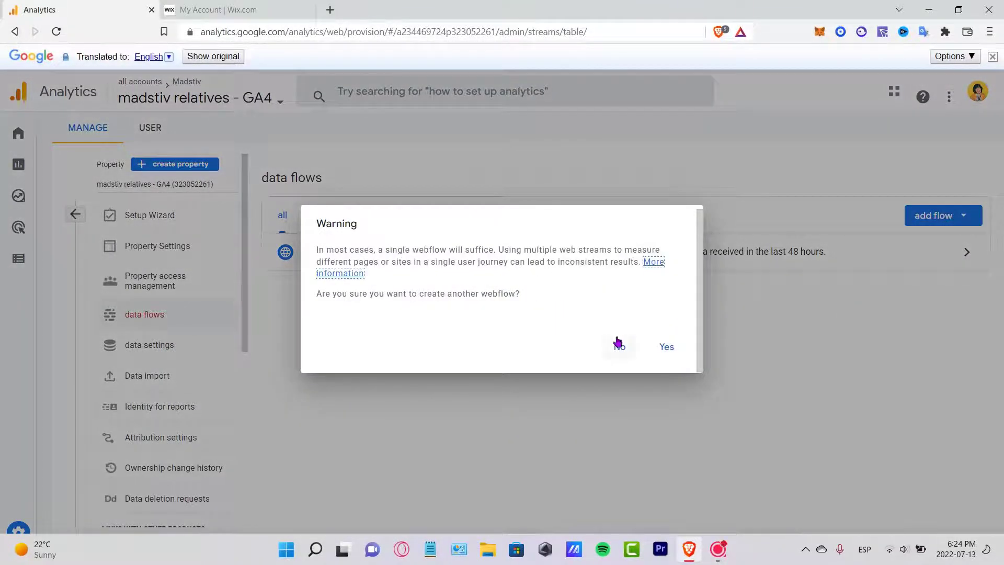
click(663, 345)
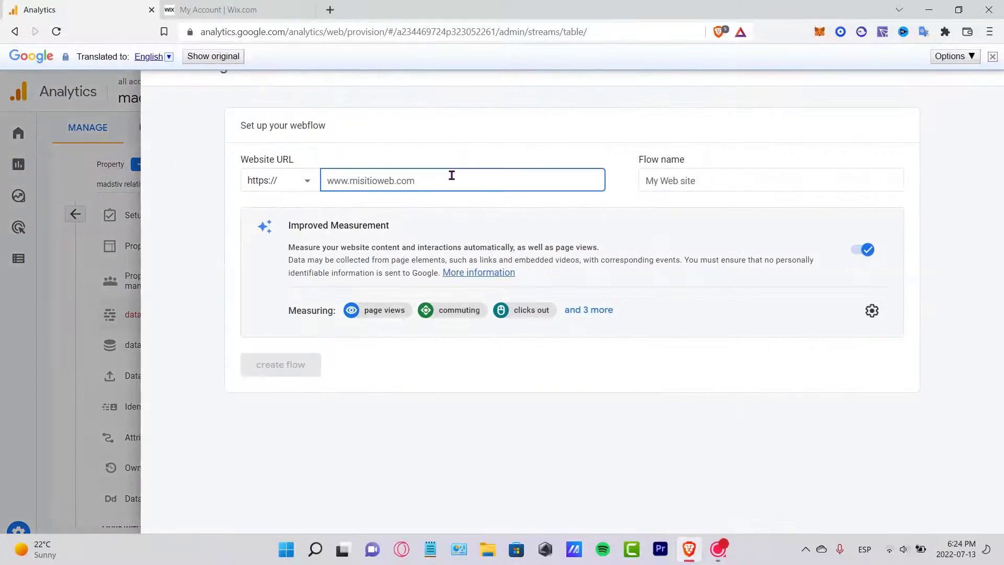
text(beacons.ai/sthwht)
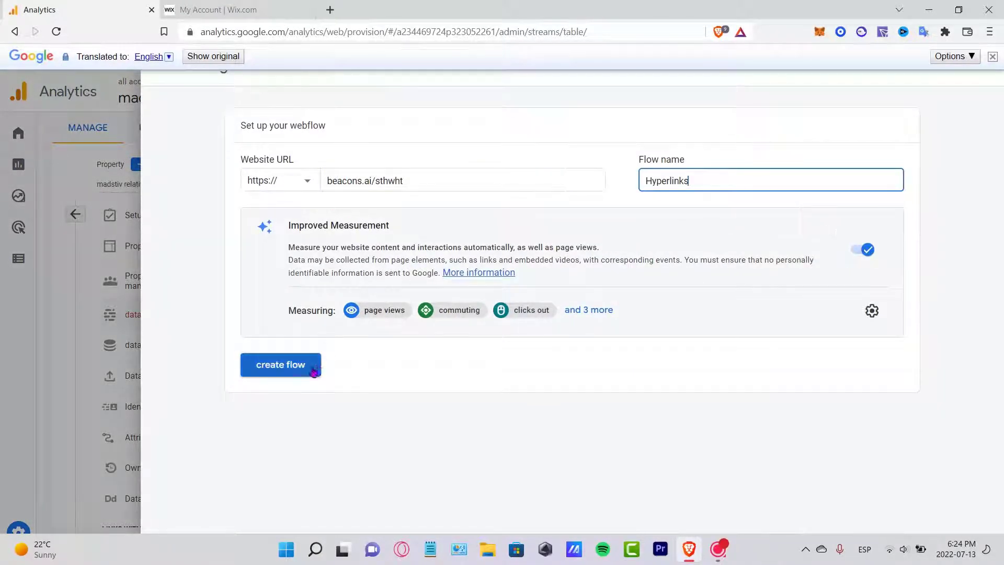
click(281, 365)
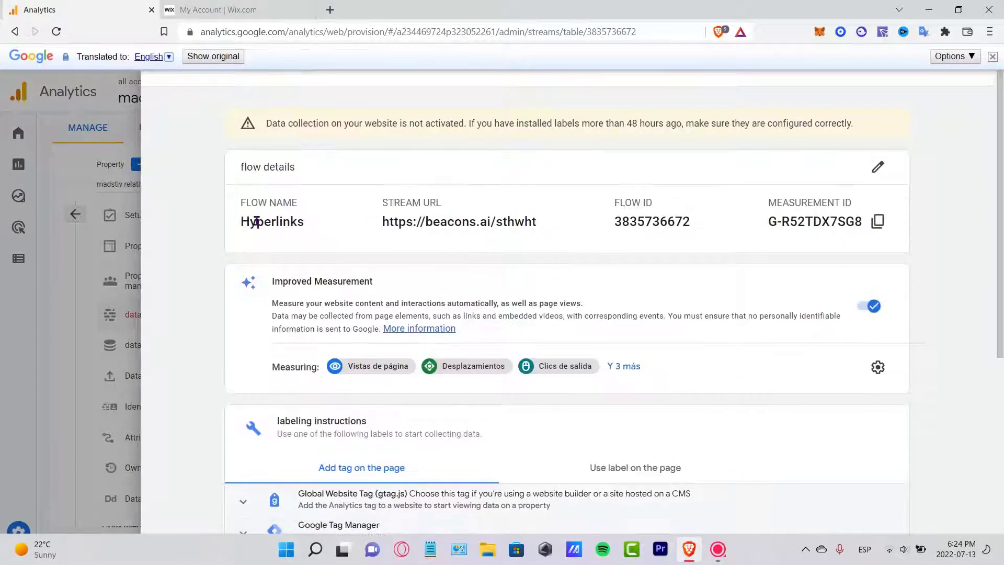
drag(256, 221, 932, 224)
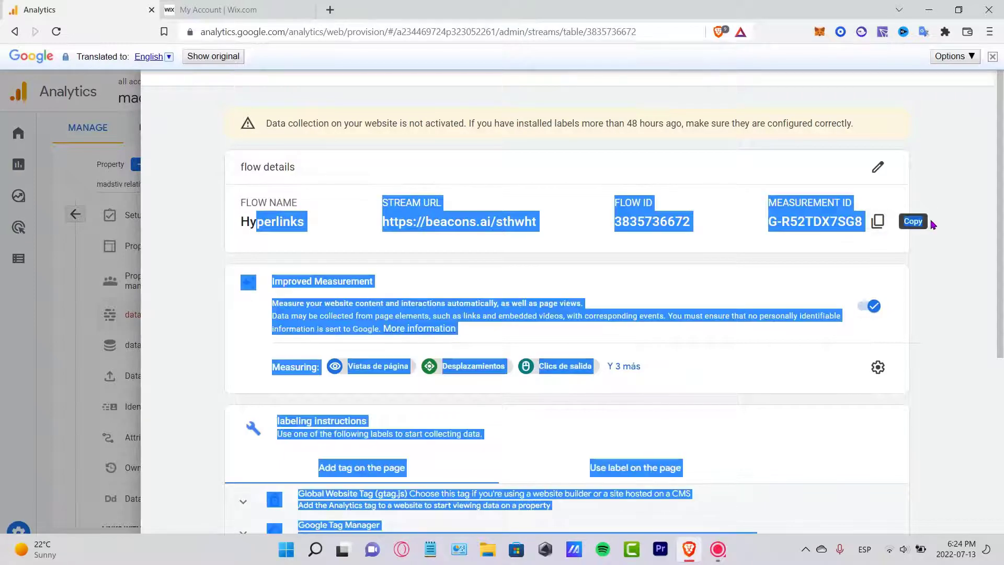
click(934, 225)
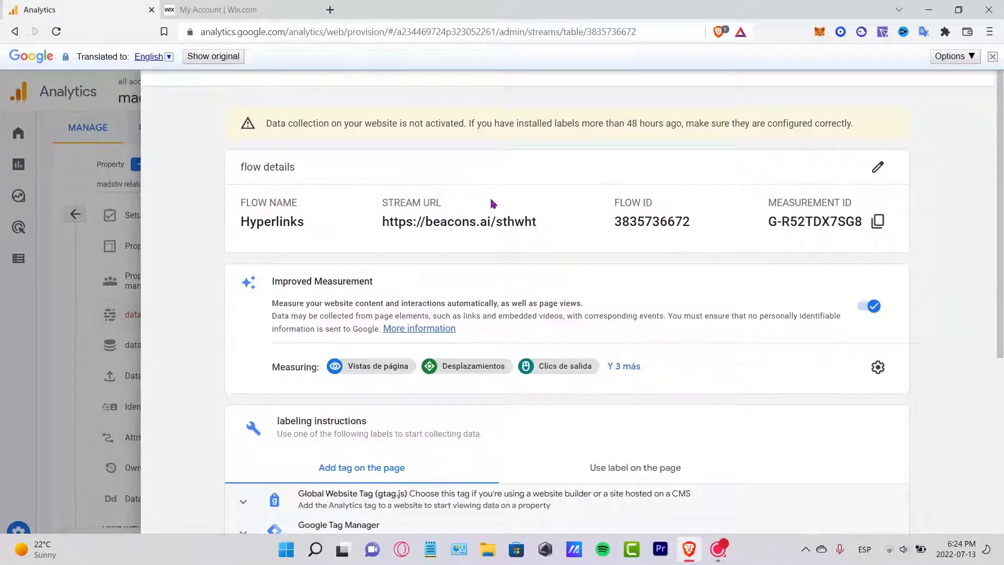
- Switch to the Beacons account and examine the page analytics for page views and link clicks over the last 7 days
click(285, 11)
click(278, 31)
text(beacin)
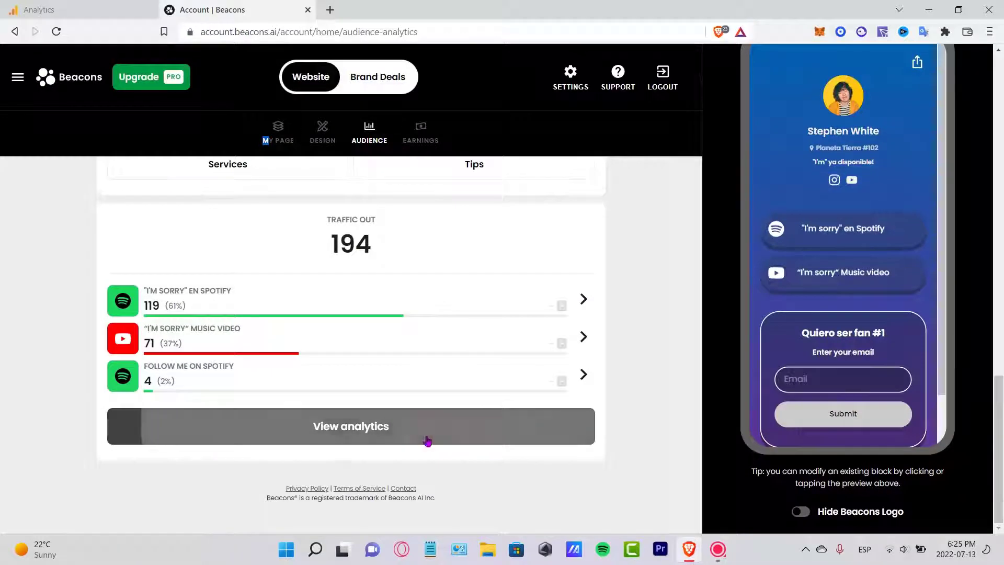
click(425, 438)
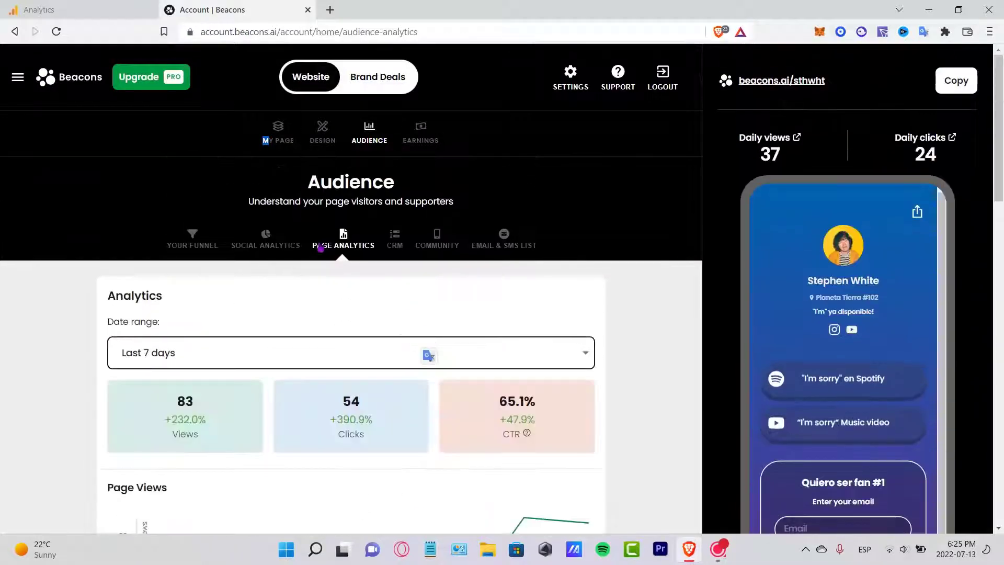
scroll(618, 345, down, 10)
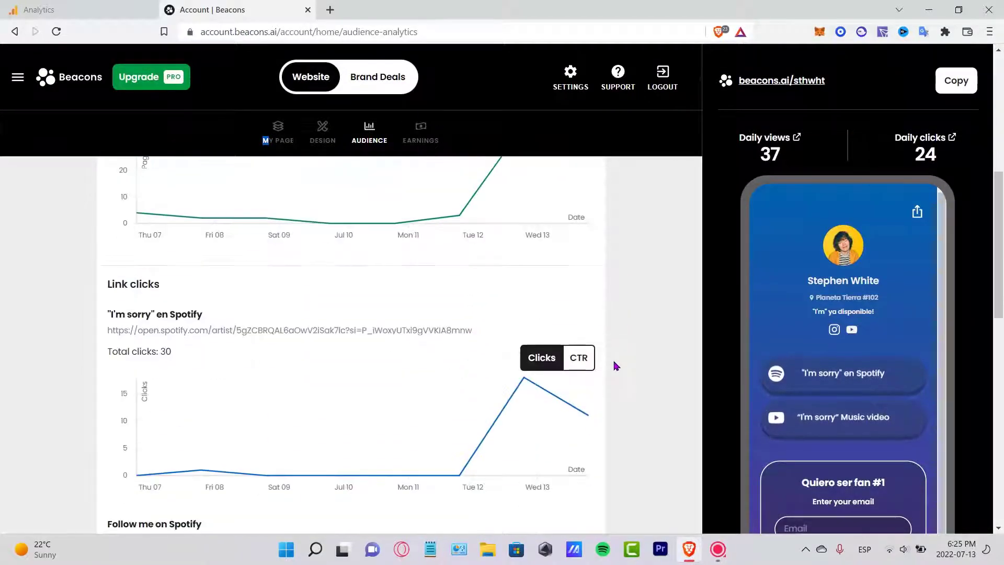
scroll(618, 365, down, 6)
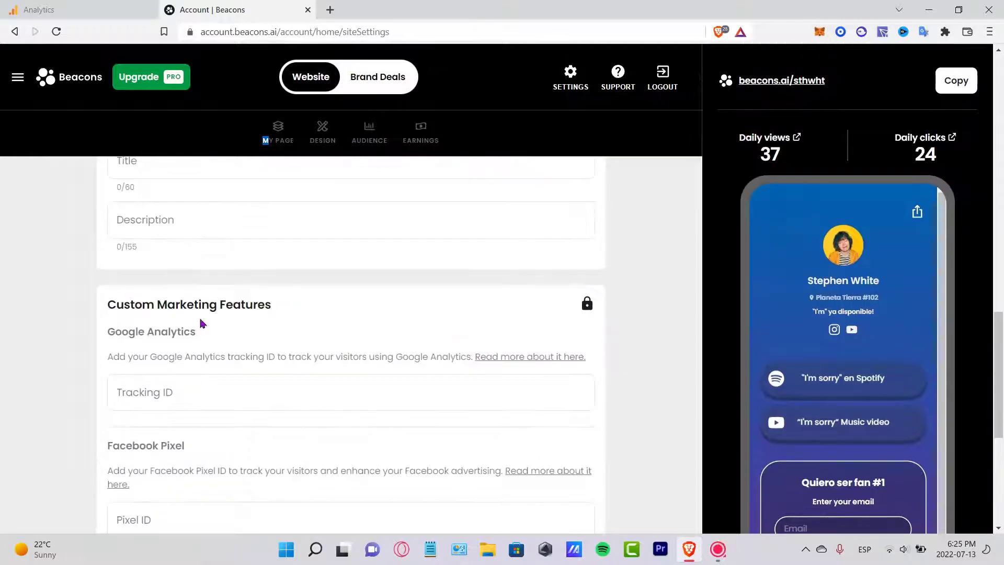
- Locate the Google Analytics tracking ID field among the custom marketing features in the Beacons site settings
drag(196, 331, 115, 335)
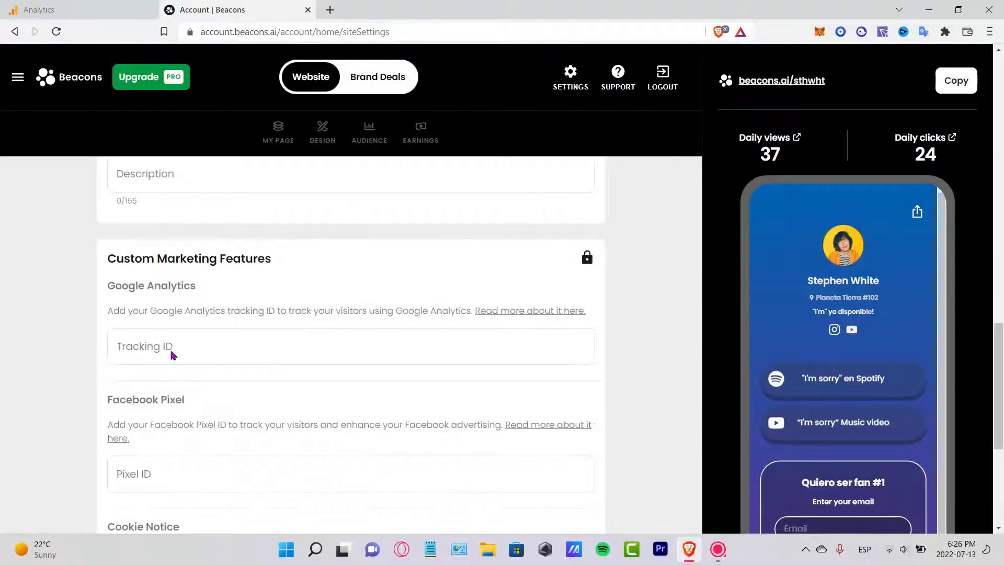
click(74, 10)
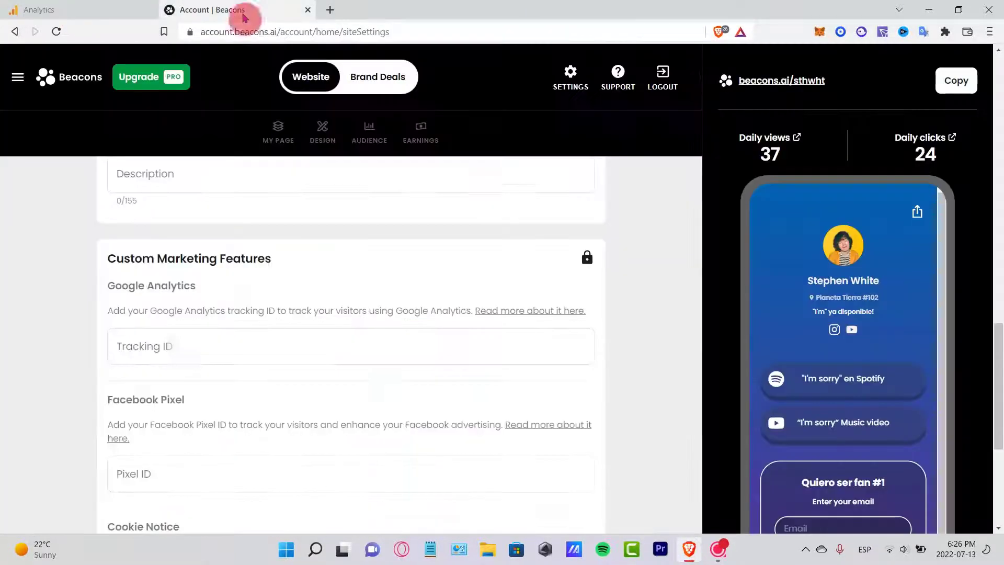
click(223, 10)
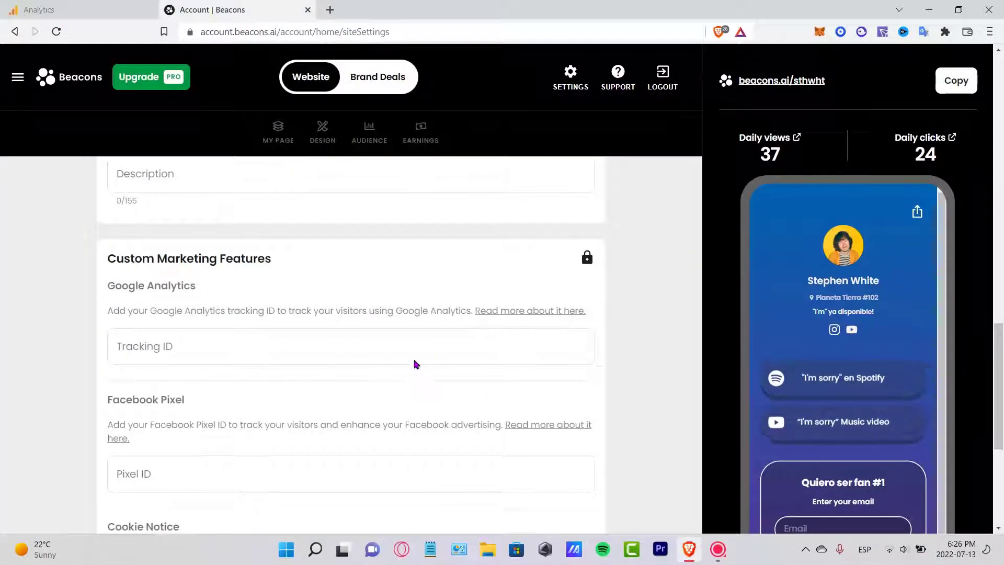
- Open the Beacons audience funnel, examine its outgoing traffic, and compare with the Hyperlinks stream's details in Google Analytics
click(366, 133)
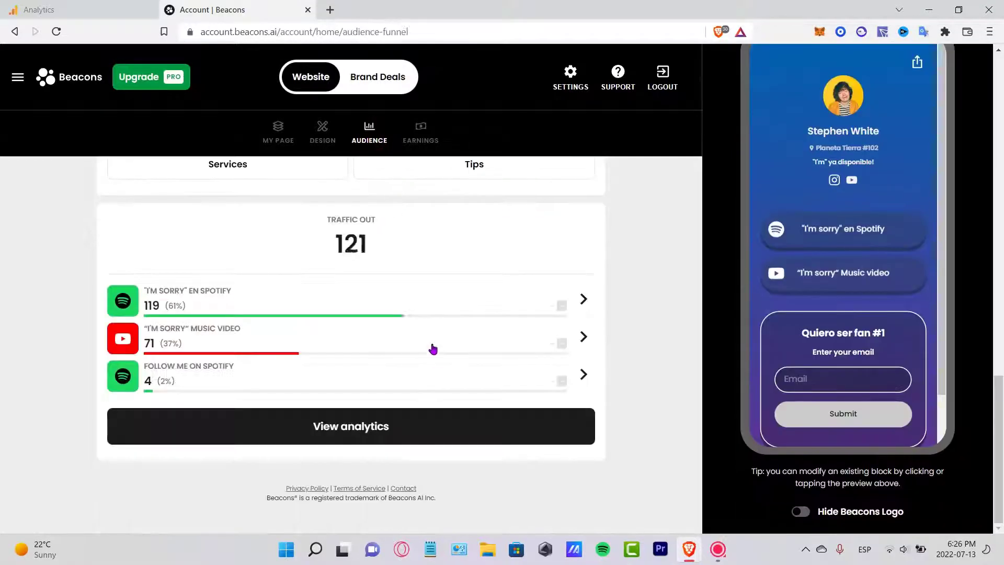
scroll(636, 353, up, 15)
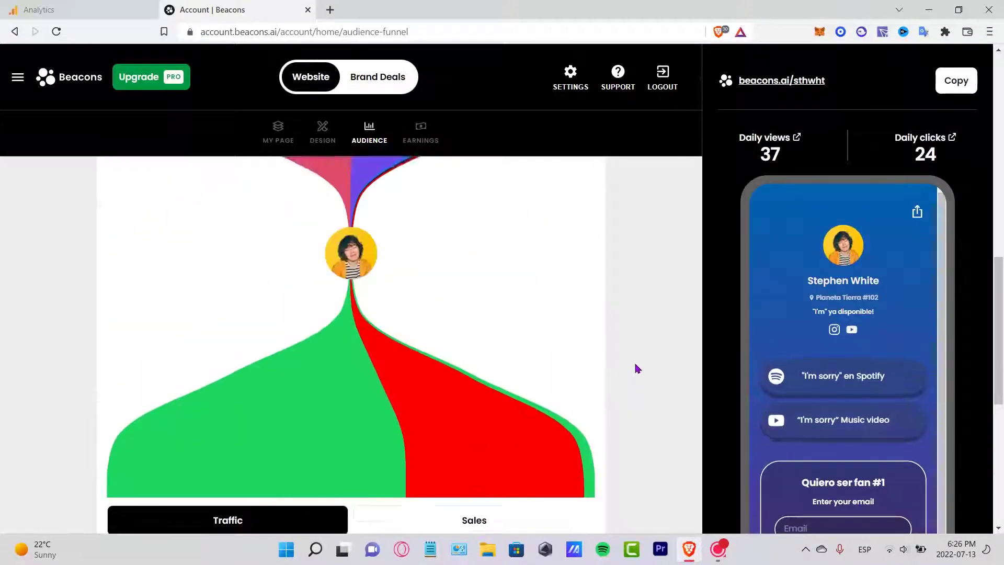
scroll(643, 369, down, 15)
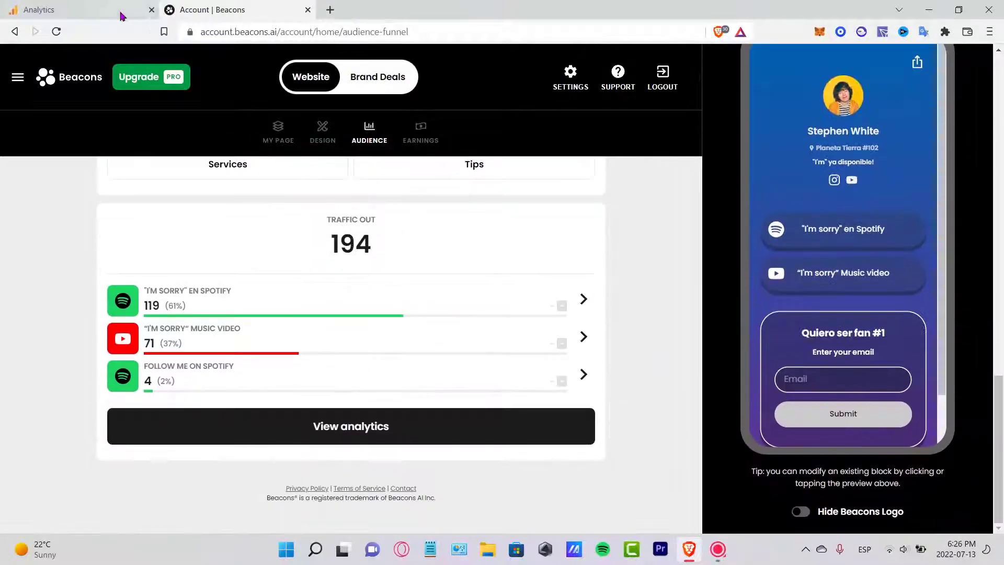
click(122, 17)
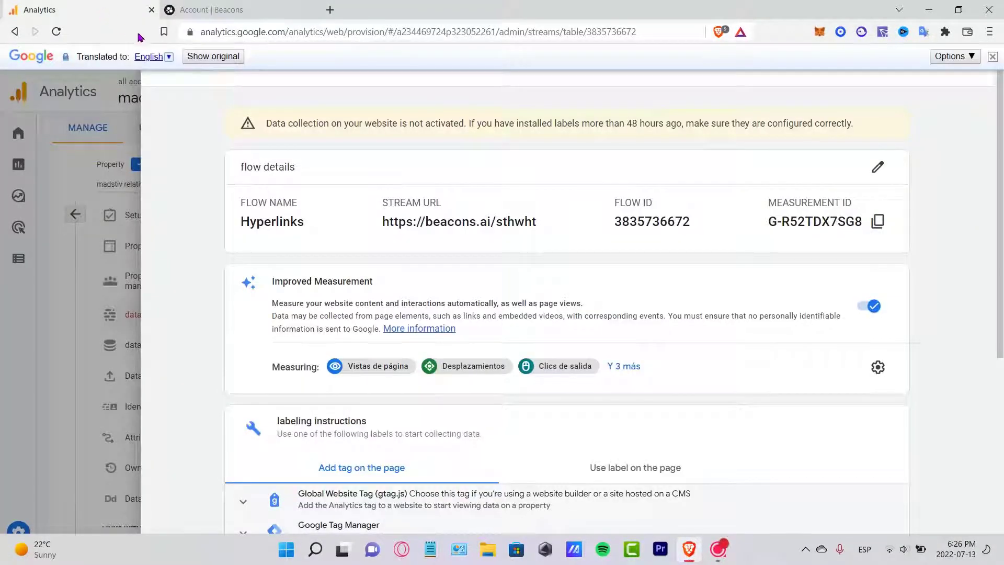
click(306, 15)
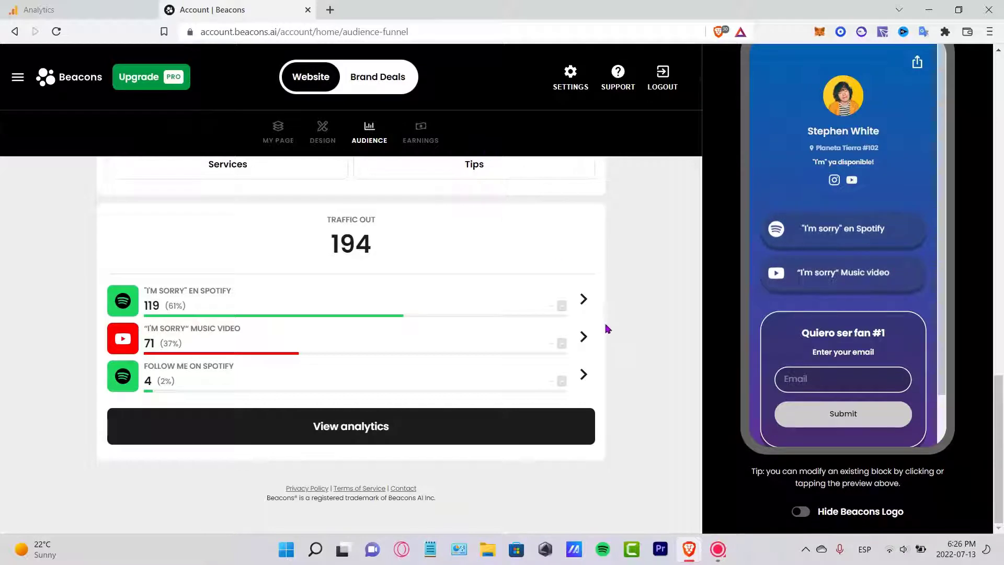
- Open the Beacons page analytics and examine the clicks per link and the social icon clicks
scroll(607, 329, up, 15)
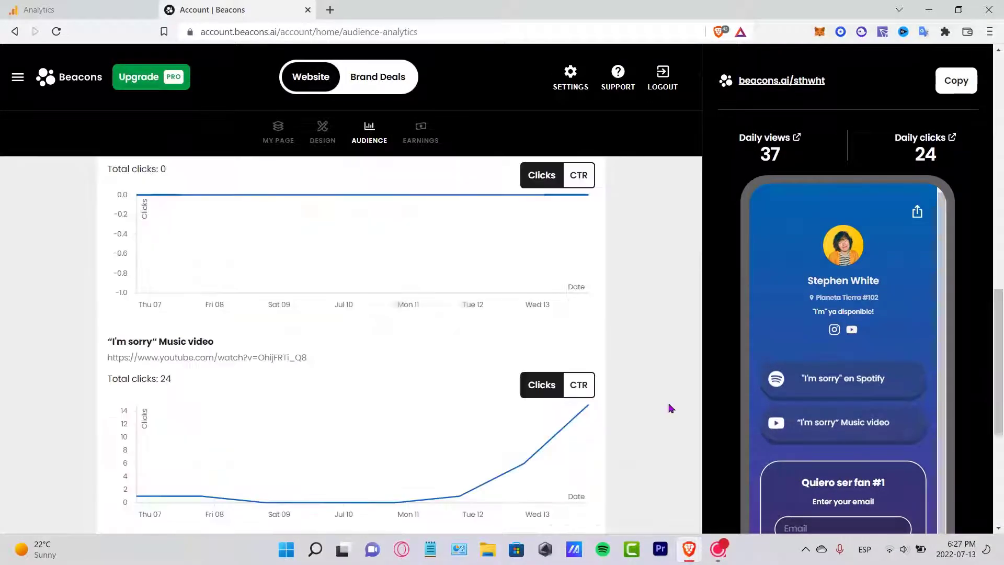
scroll(670, 415, down, 3)
scroll(670, 415, down, 2)
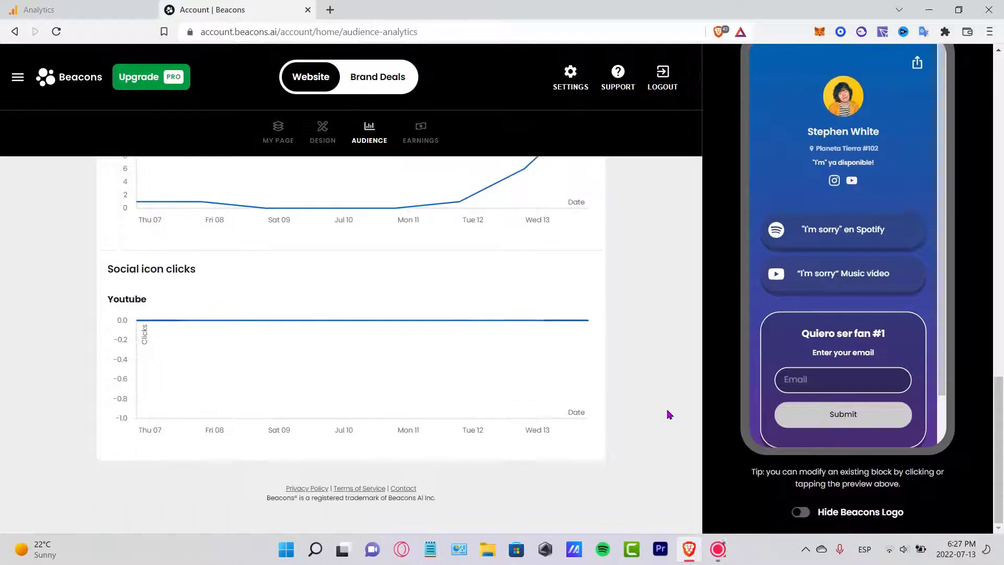
scroll(649, 379, up, 10)
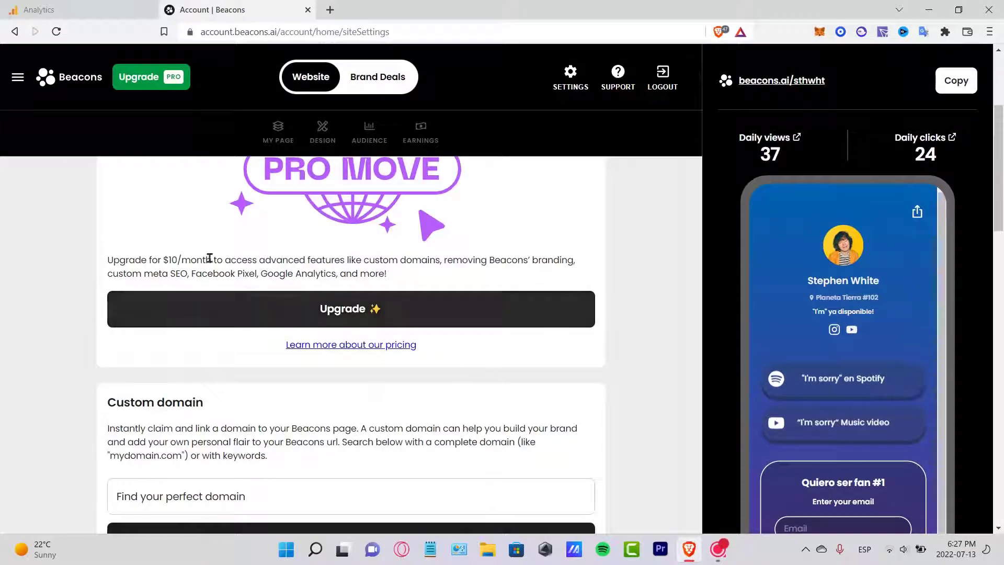
- Review the Google Analytics and Facebook Pixel options in the Beacons site settings and open the Entrepreneur monthly upgrade order
scroll(569, 456, down, 10)
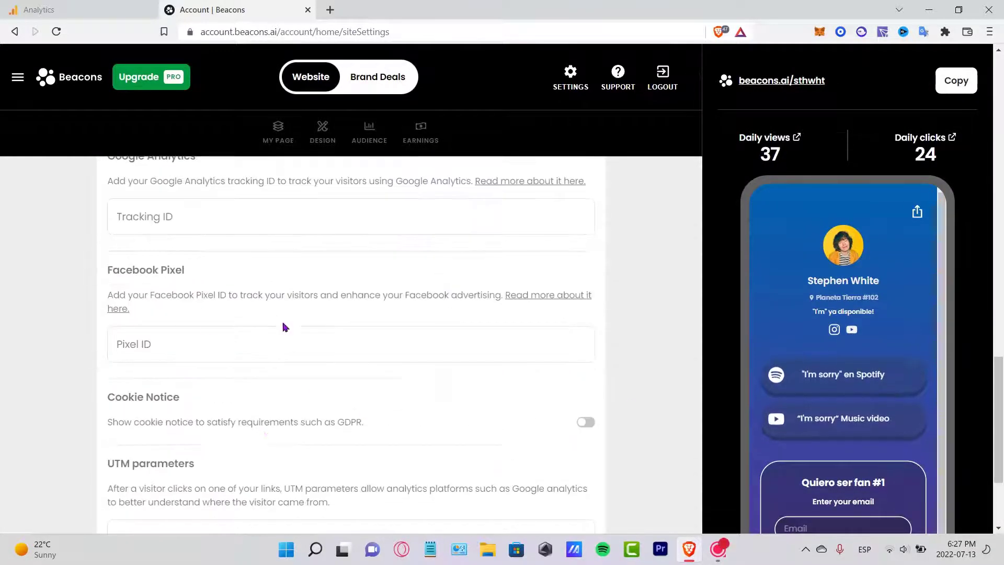
scroll(387, 408, up, 10)
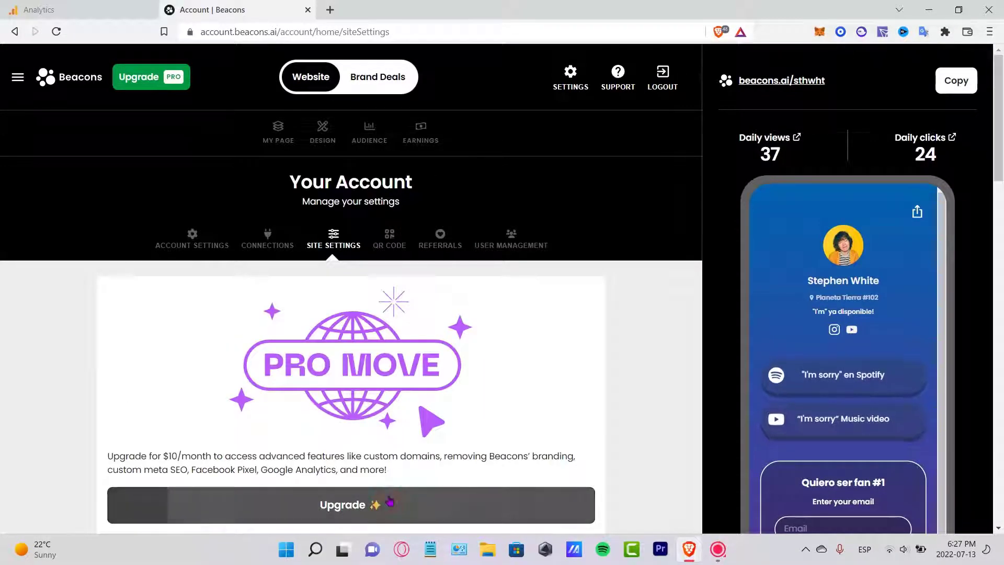
click(371, 505)
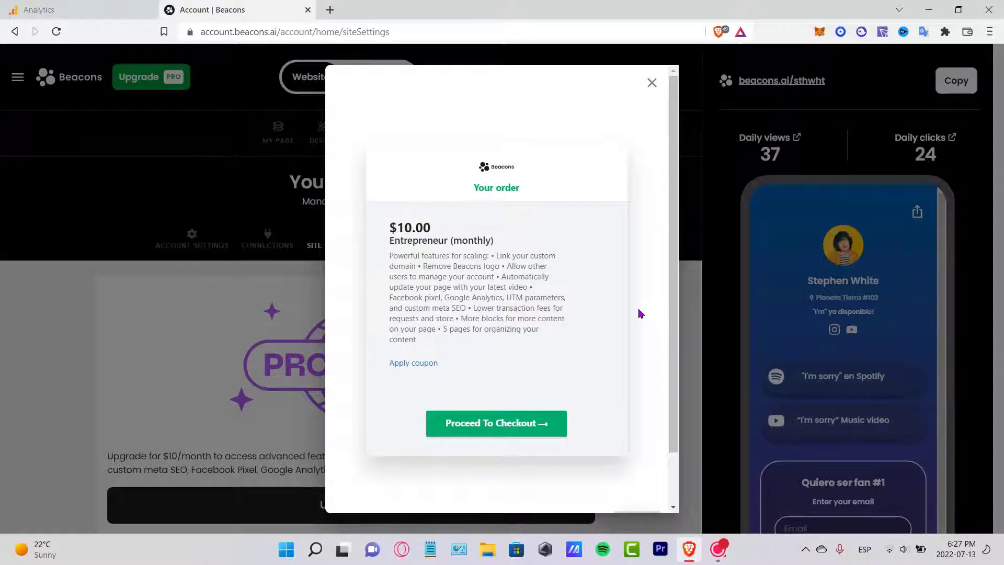
- Return to Google Analytics and examine the Hyperlinks stream's labeling instructions for using an existing tag on the page
key(ctrl+Tab)
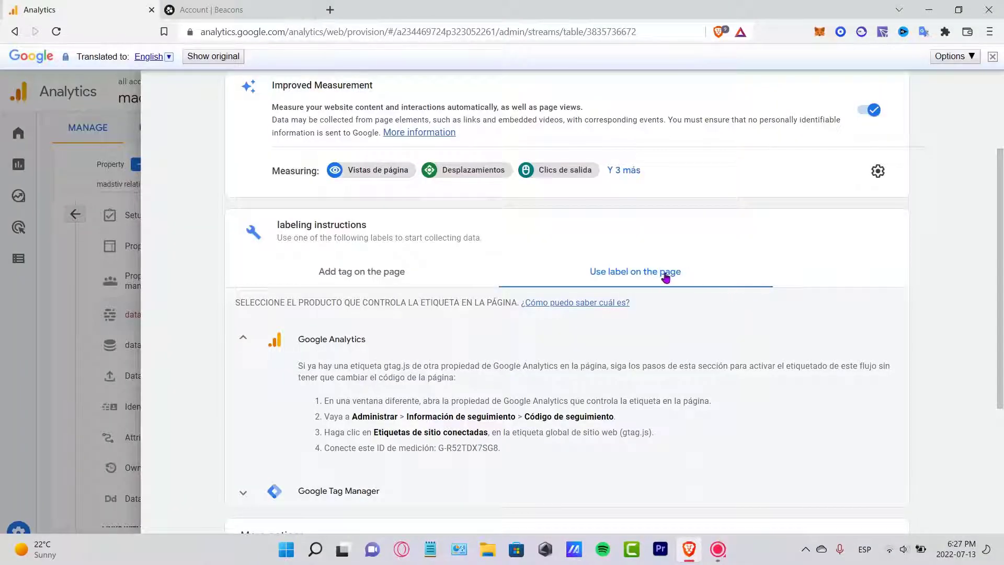
drag(381, 231, 274, 211)
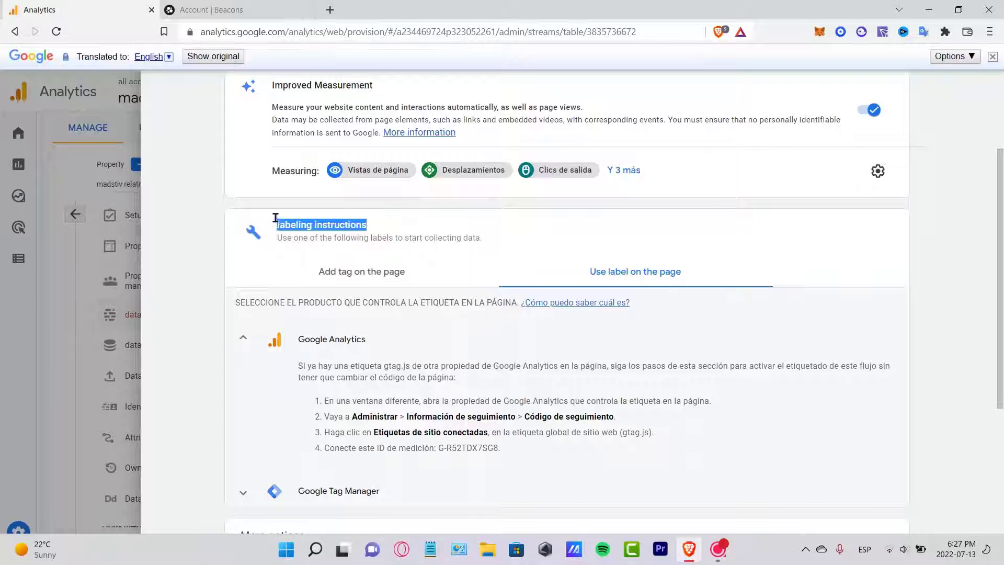
drag(334, 225, 398, 225)
click(433, 228)
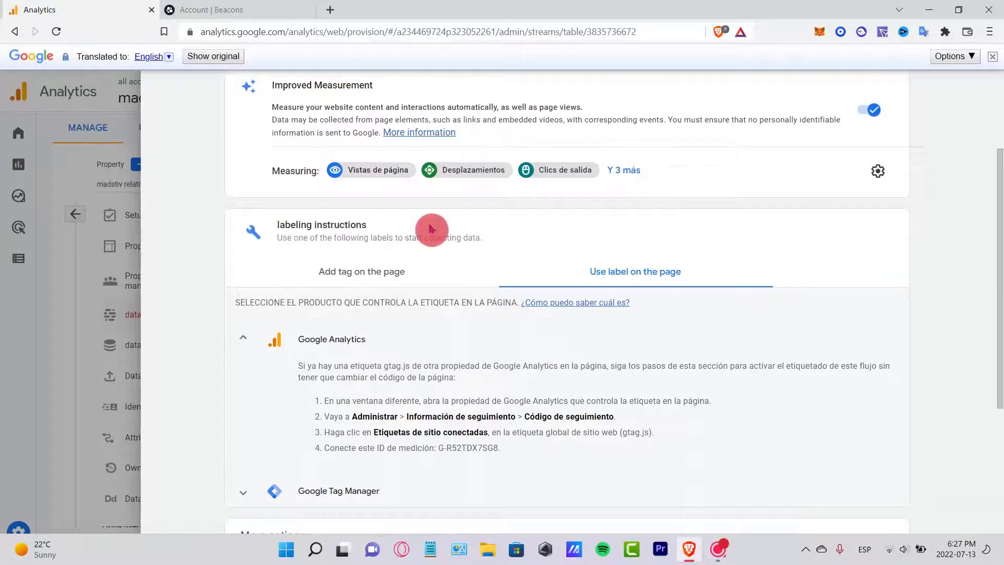
drag(302, 343, 543, 462)
click(521, 452)
drag(438, 447, 503, 450)
scroll(544, 457, down, 5)
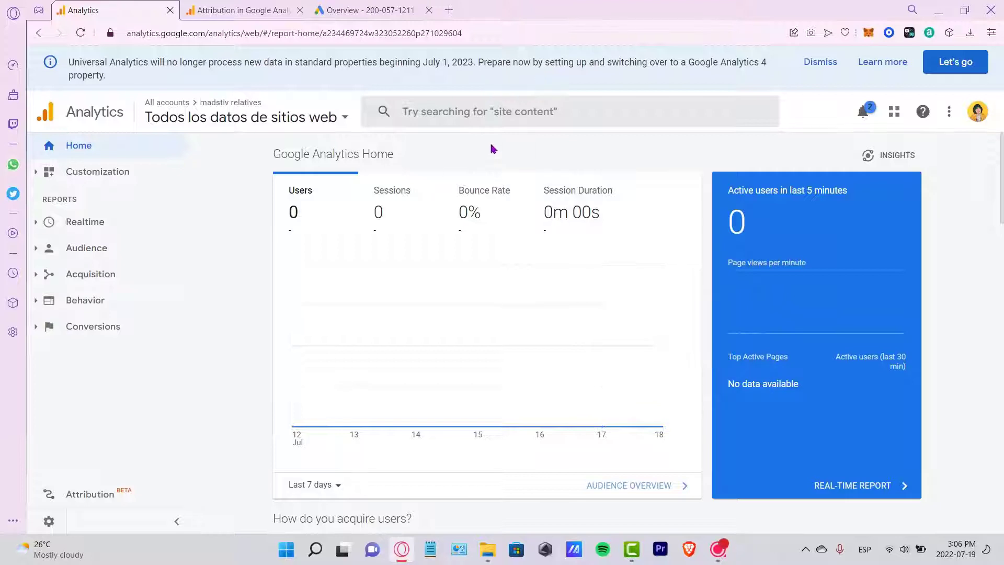
- Switch to Google Ads, start a new campaign, and return to the Universal Analytics reports
click(360, 11)
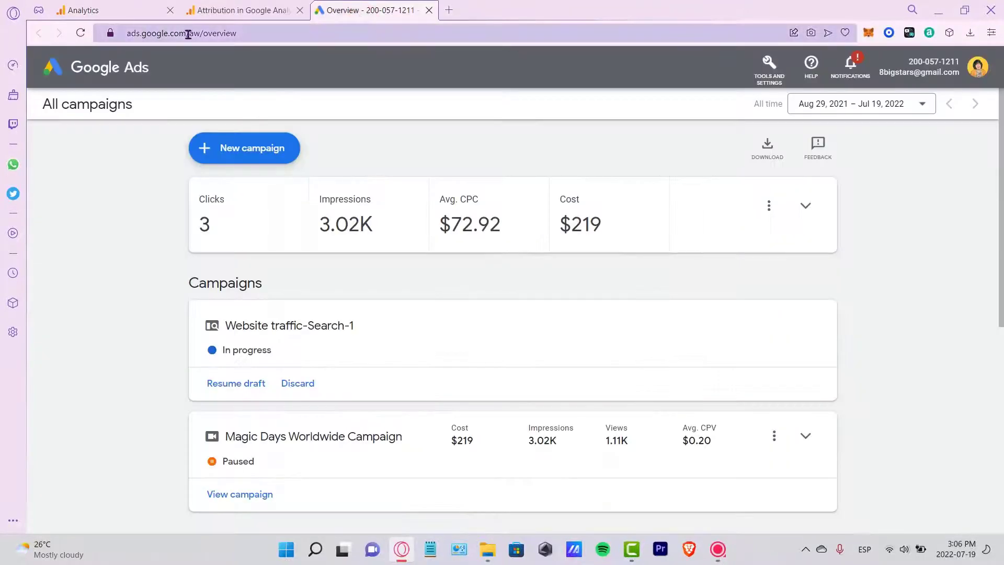
click(249, 151)
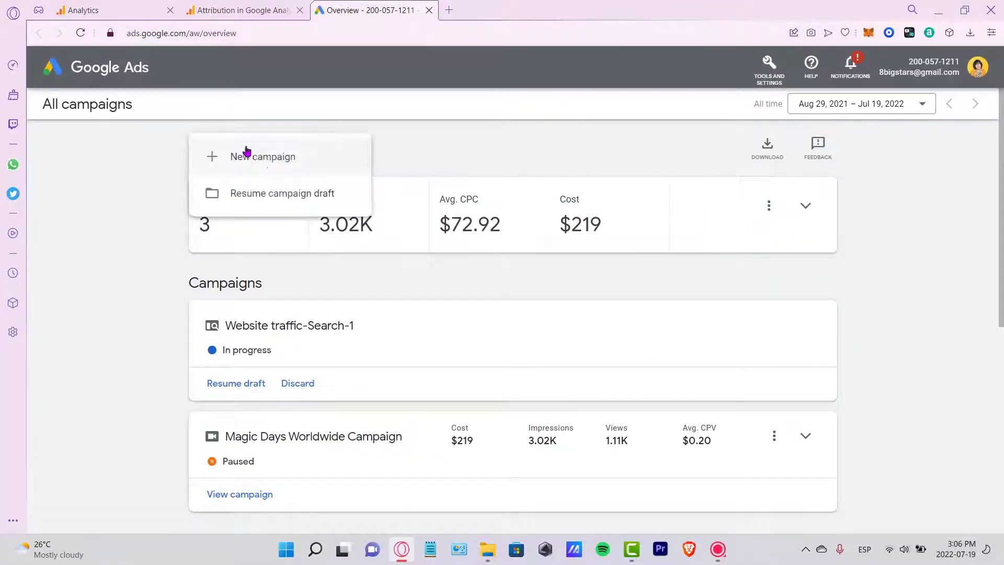
click(272, 166)
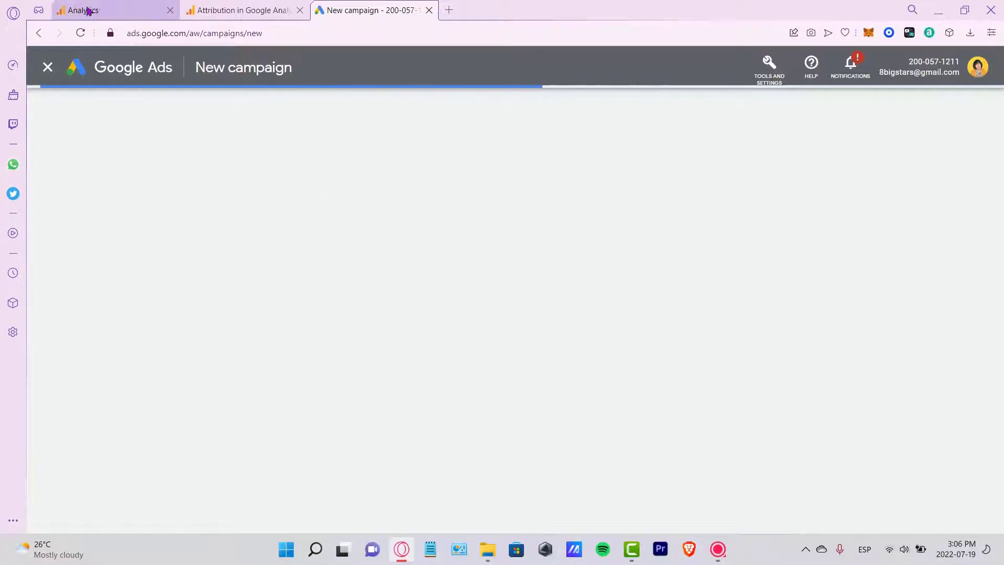
click(103, 17)
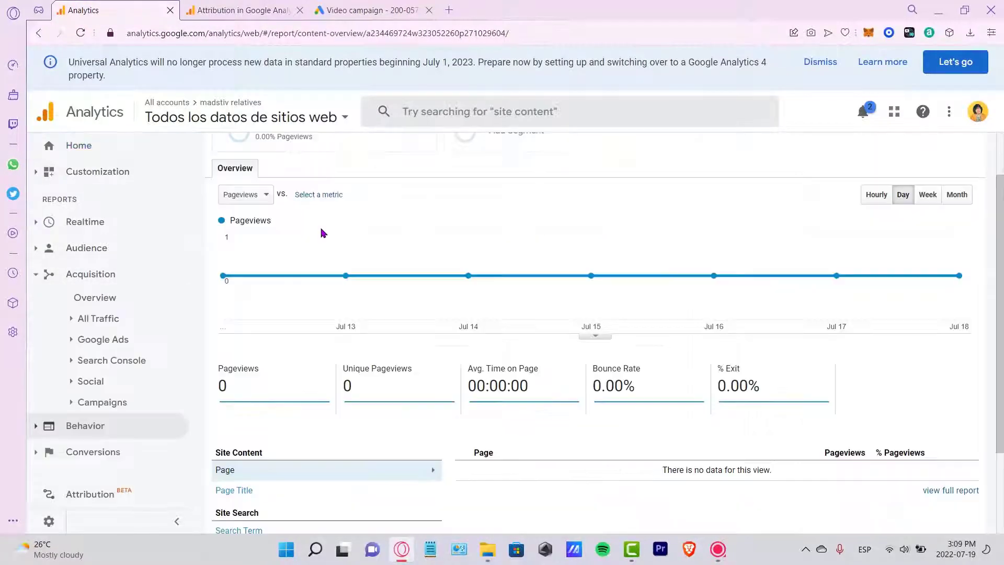
- Expand the Google Ads reports under Acquisition and open the Campaigns report
scroll(326, 193, down, 2)
scroll(327, 194, up, 3)
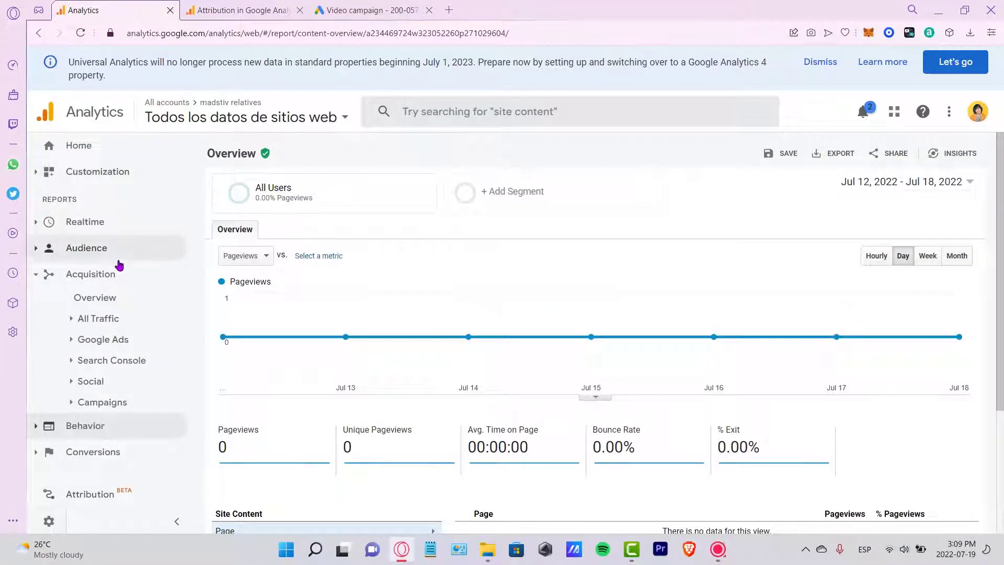
click(119, 340)
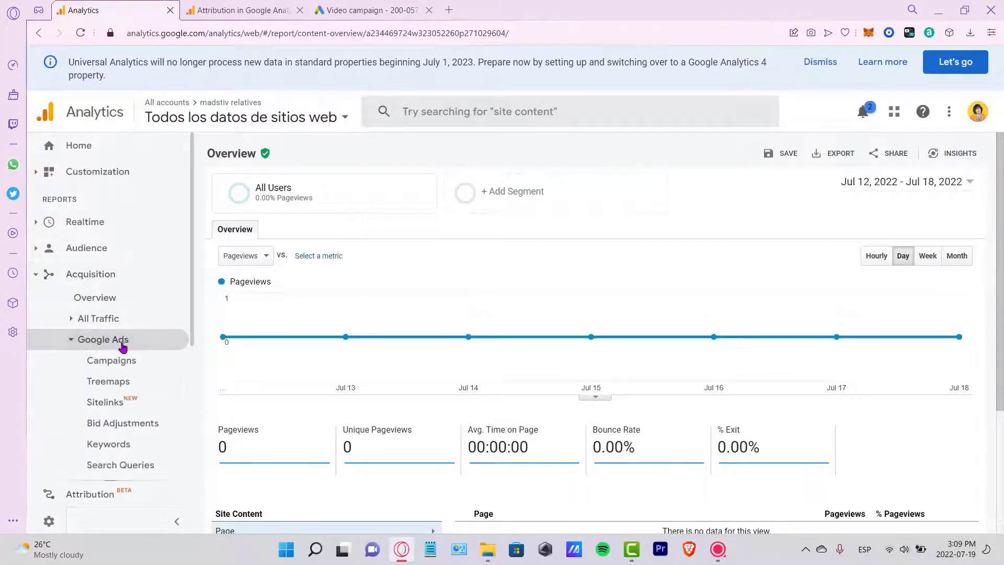
scroll(141, 354, down, 4)
scroll(142, 350, up, 4)
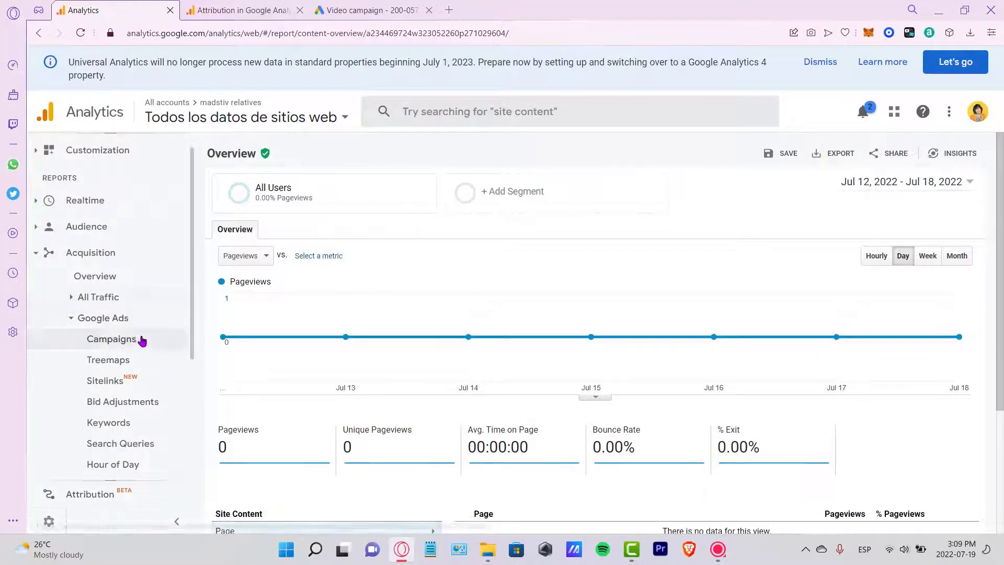
click(135, 342)
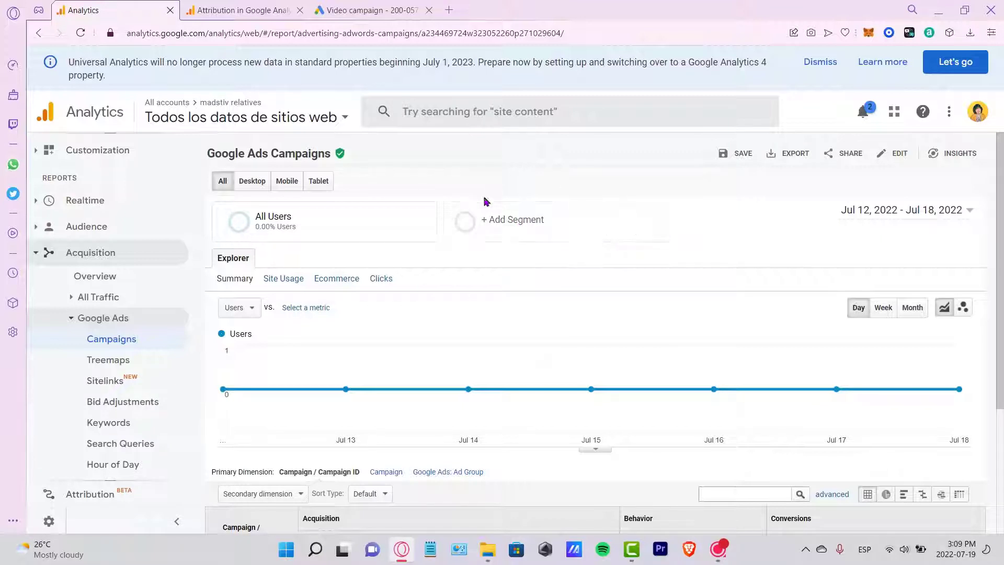
- Open Attribution from Analytics, examine the account, property and view selection in its project setup, and close the duplicate loading page
click(365, 12)
click(152, 10)
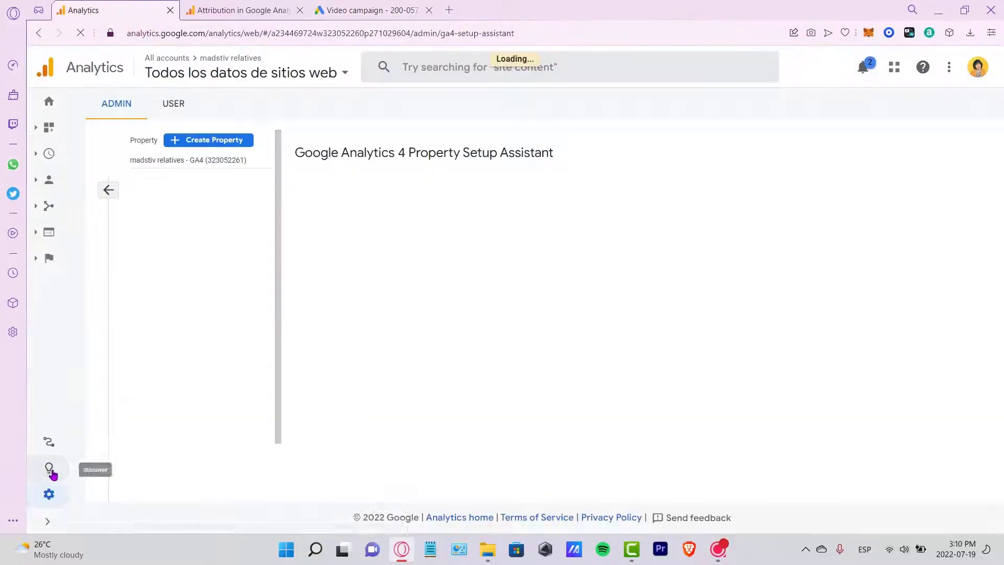
click(46, 453)
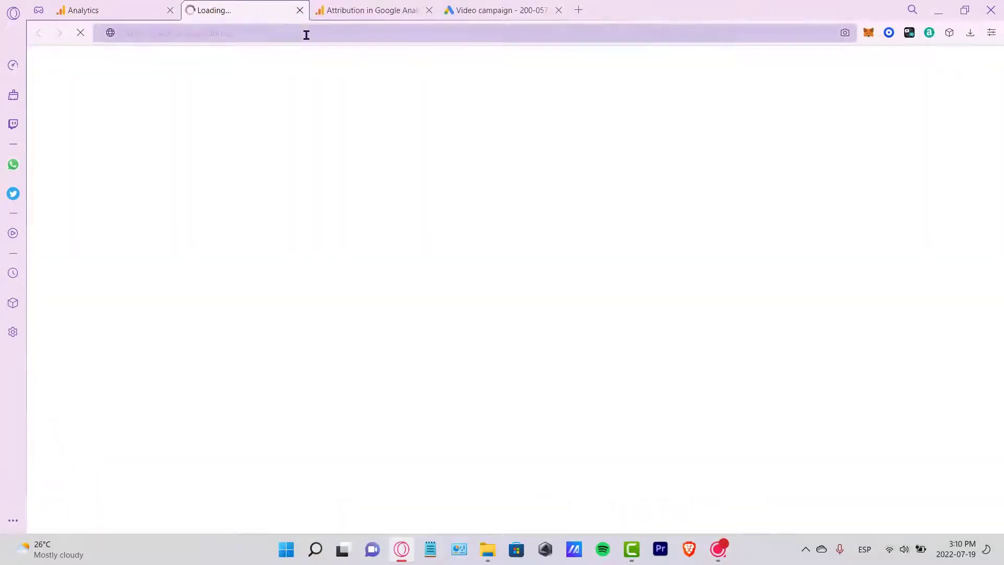
click(119, 6)
click(242, 8)
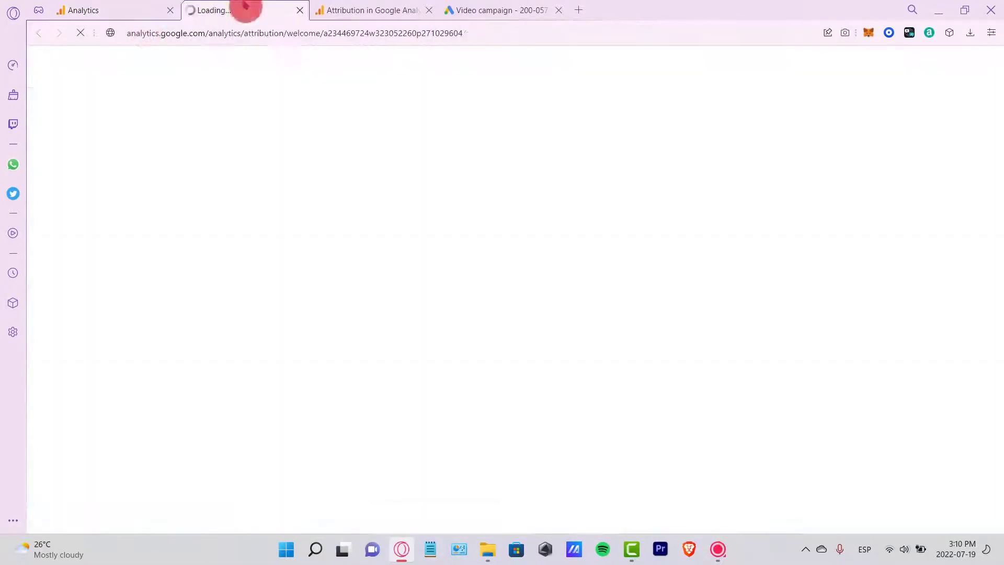
click(382, 9)
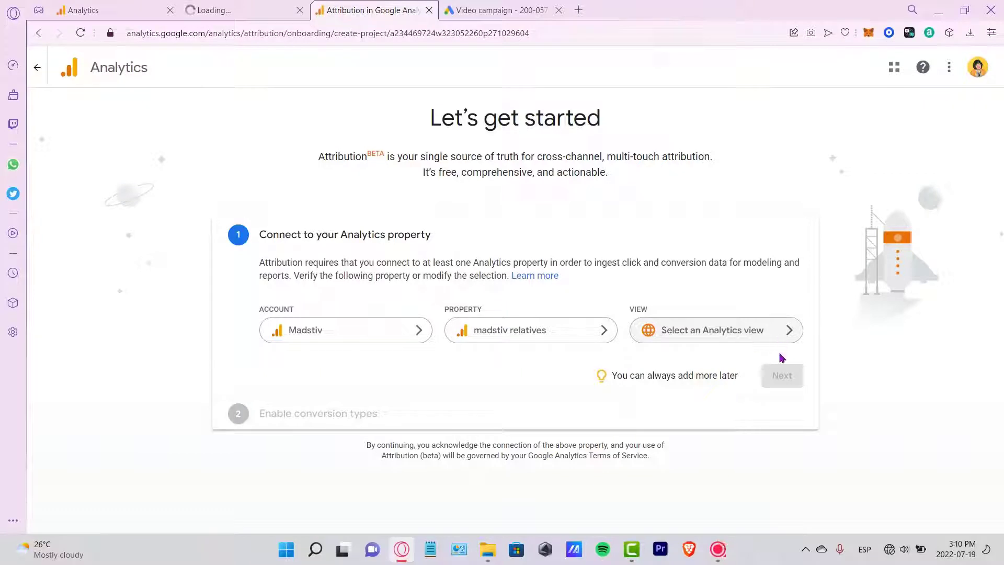
click(299, 10)
- Check the Google Ads video campaign page, then return to Analytics and review the property details and options in the Create property form
click(339, 6)
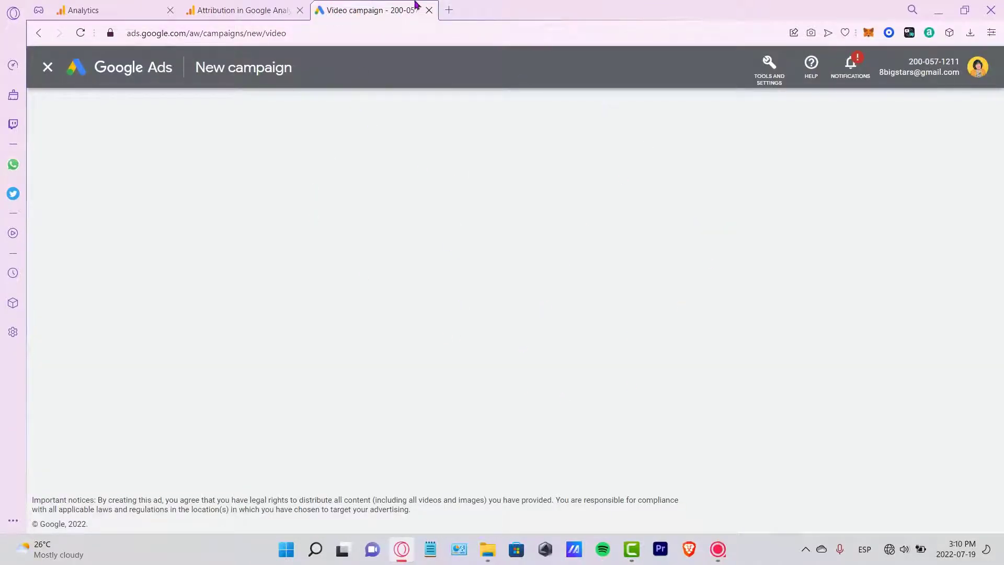
click(99, 10)
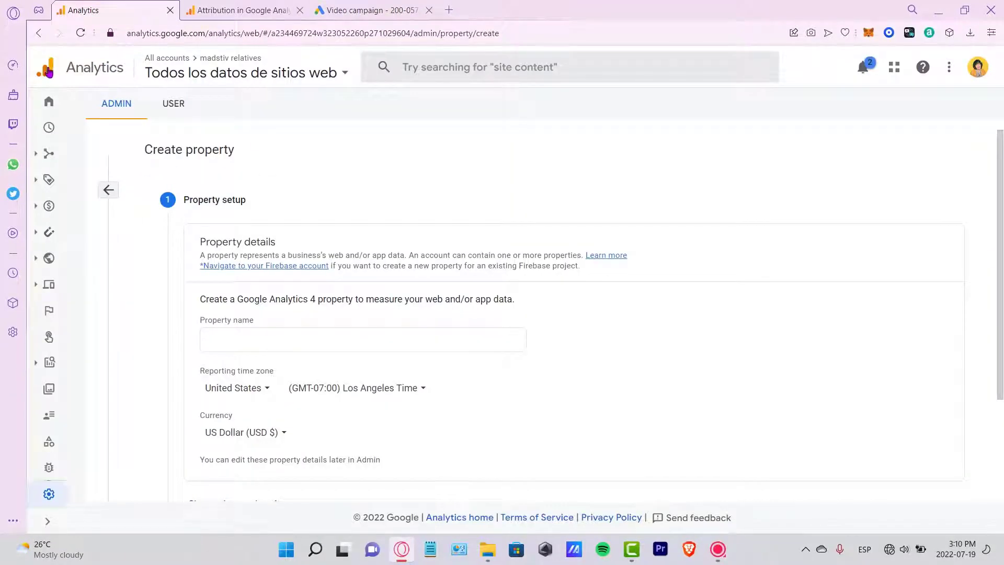
click(46, 183)
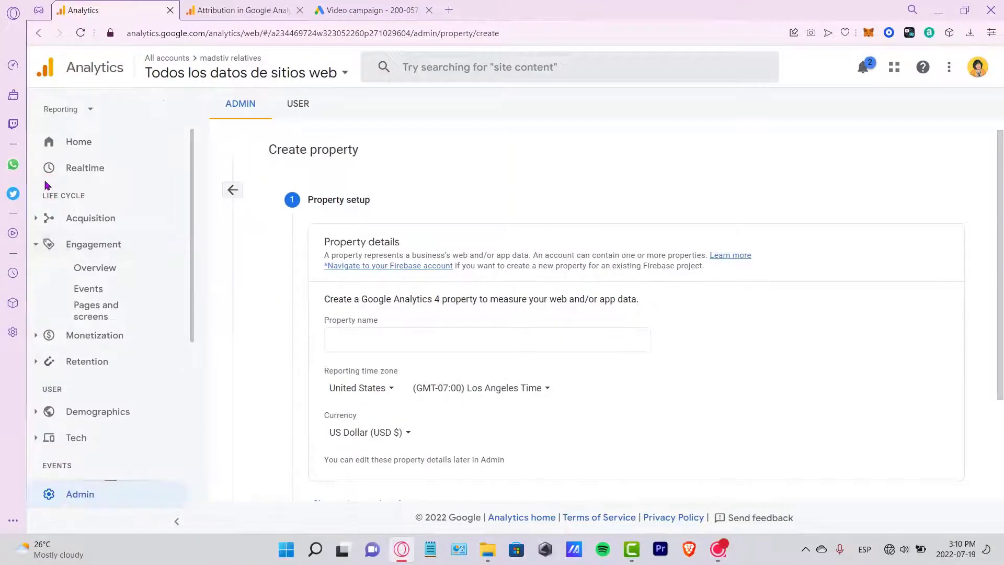
click(121, 267)
click(400, 331)
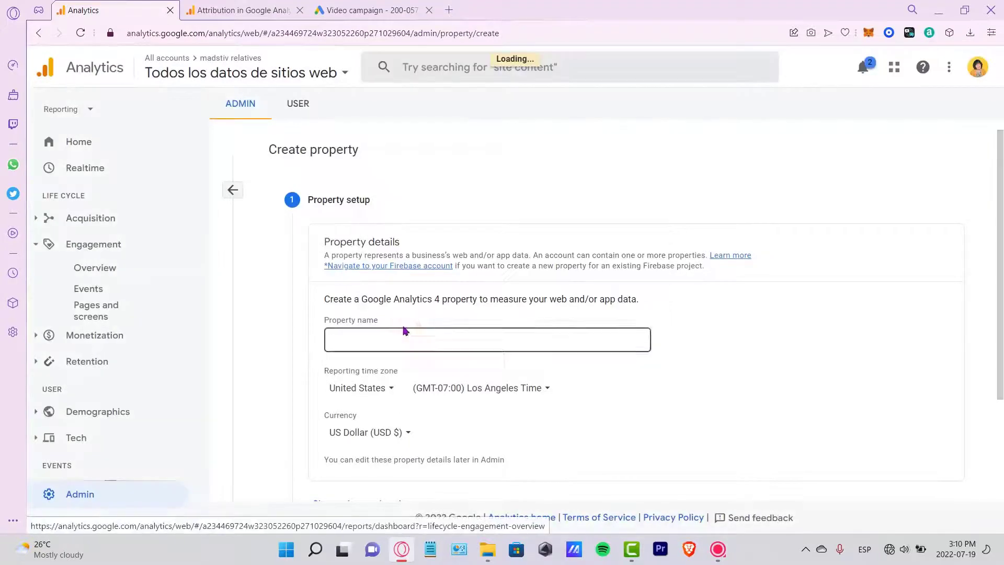
scroll(544, 345, down, 3)
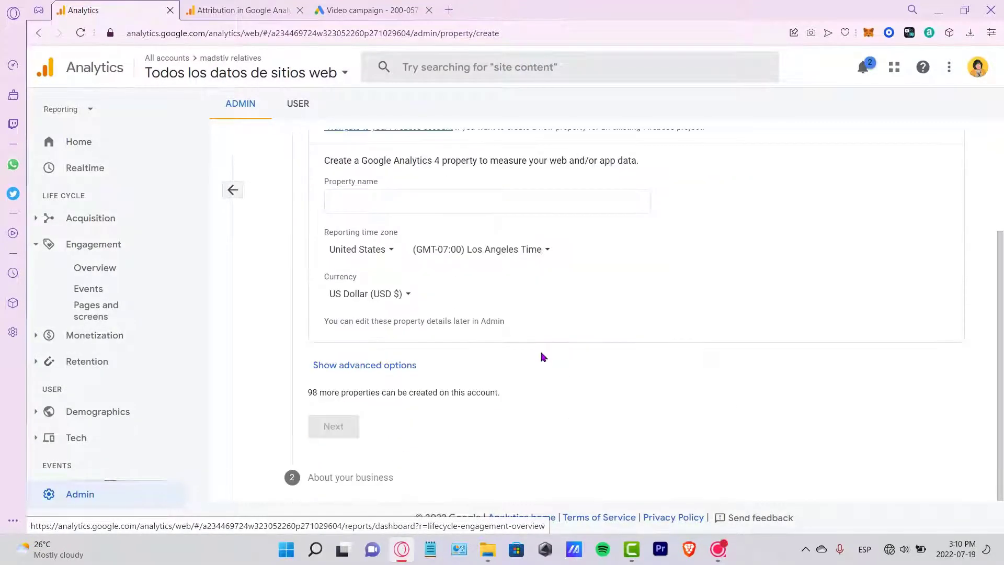
scroll(544, 356, up, 3)
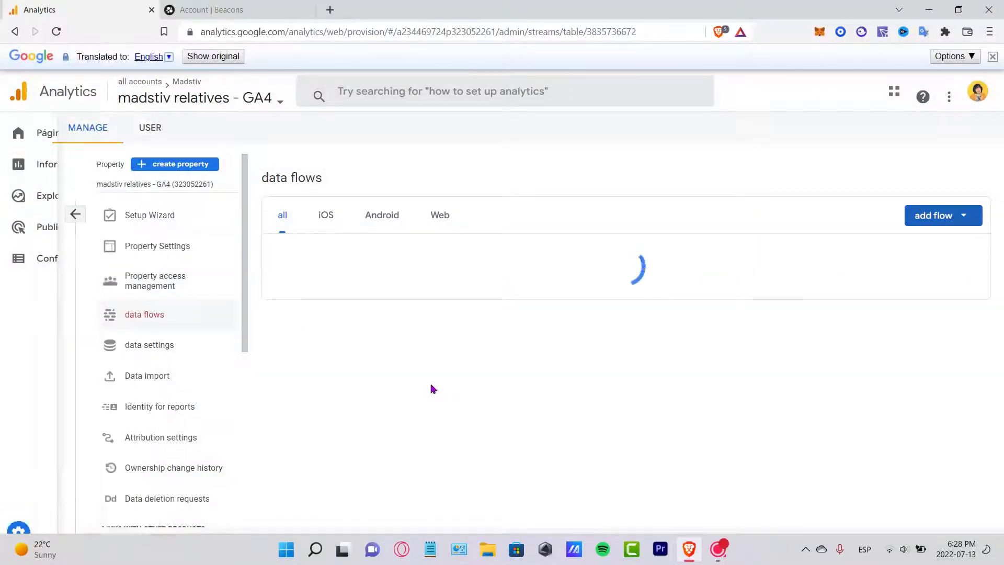
- Open the Analytics help from the GA4 data flows page and examine its articles and contact options
click(437, 398)
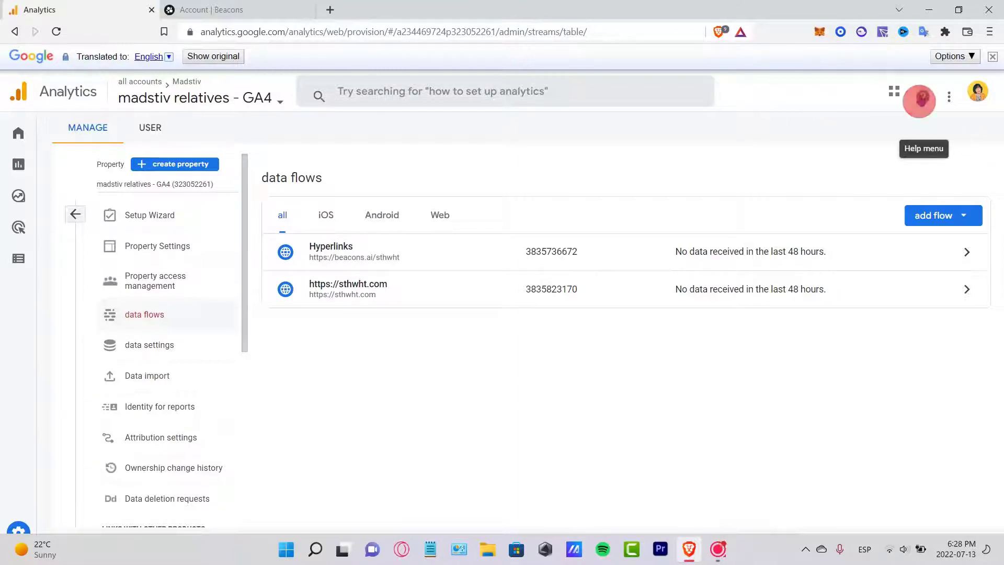
click(924, 100)
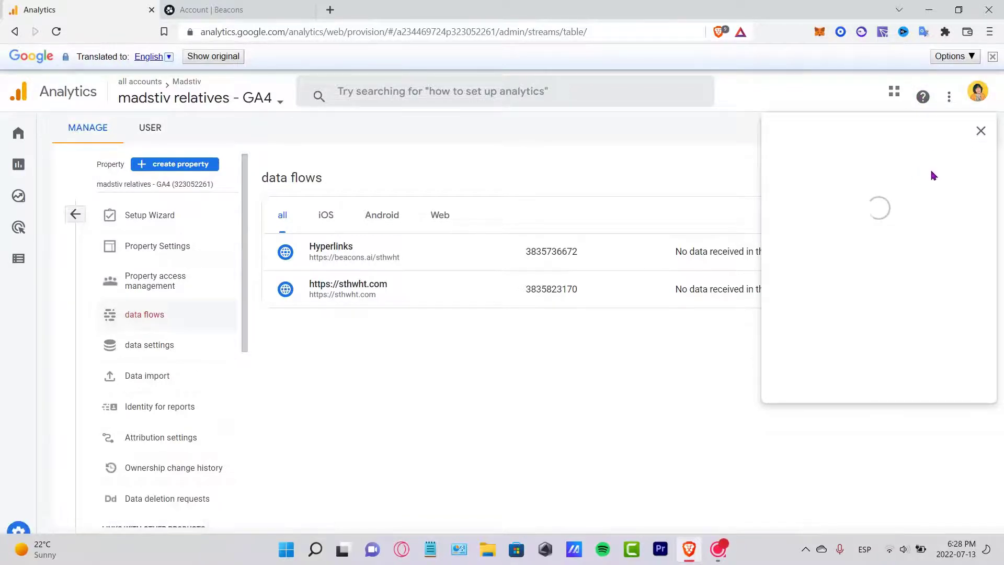
scroll(936, 386, down, 2)
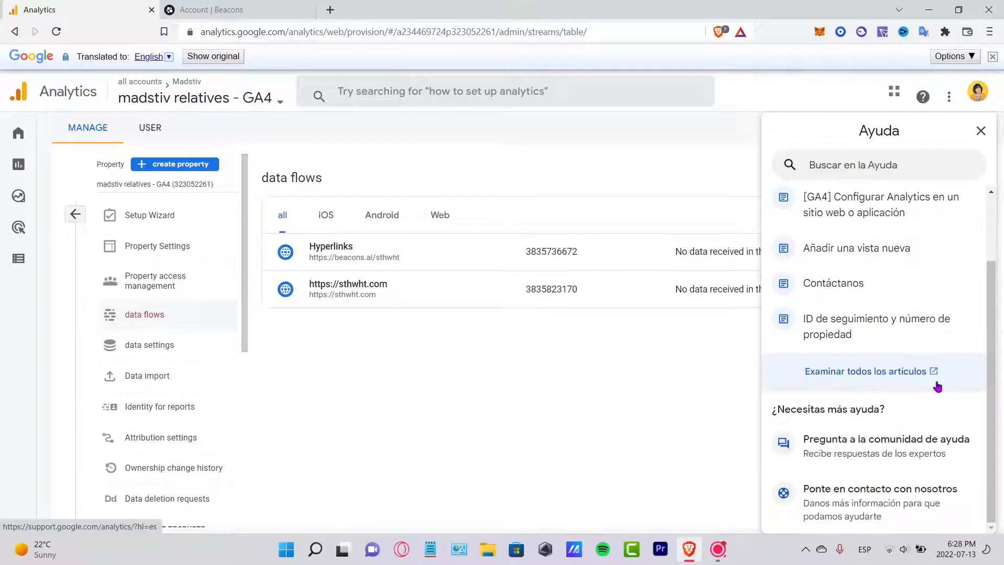